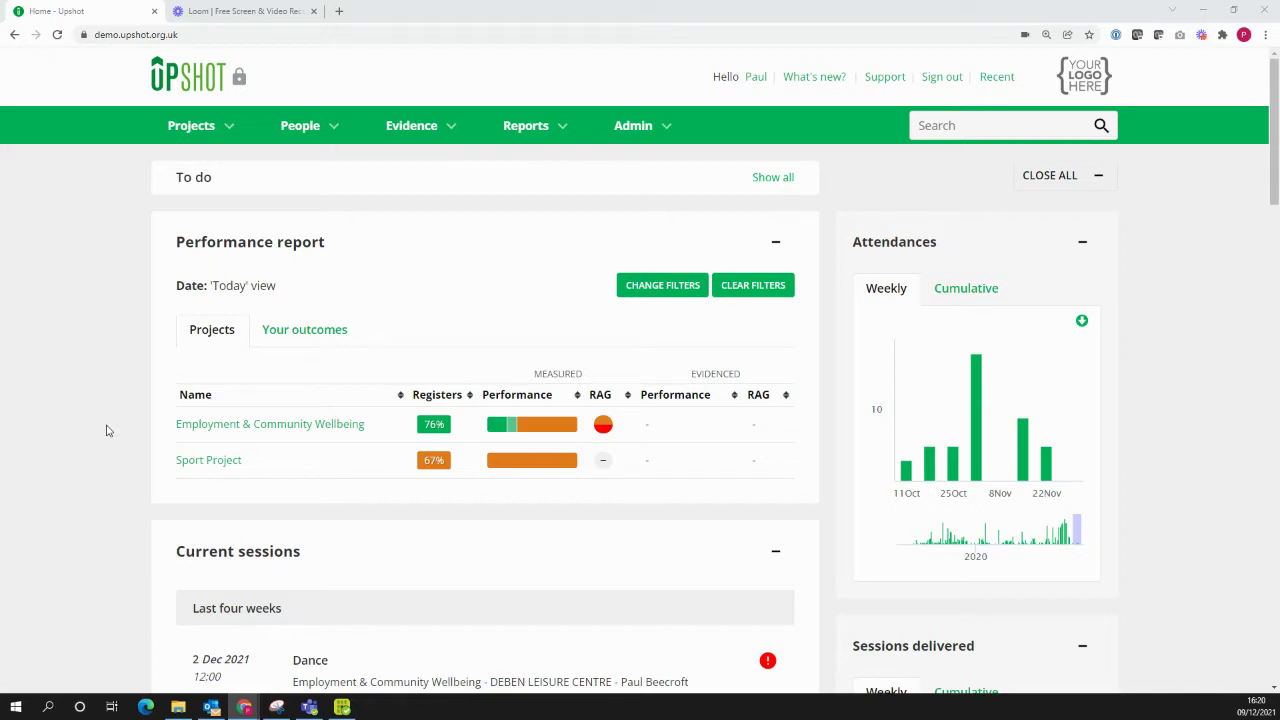
Step: Open the Attendance report and select Sport Project as the project to report on
click(523, 130)
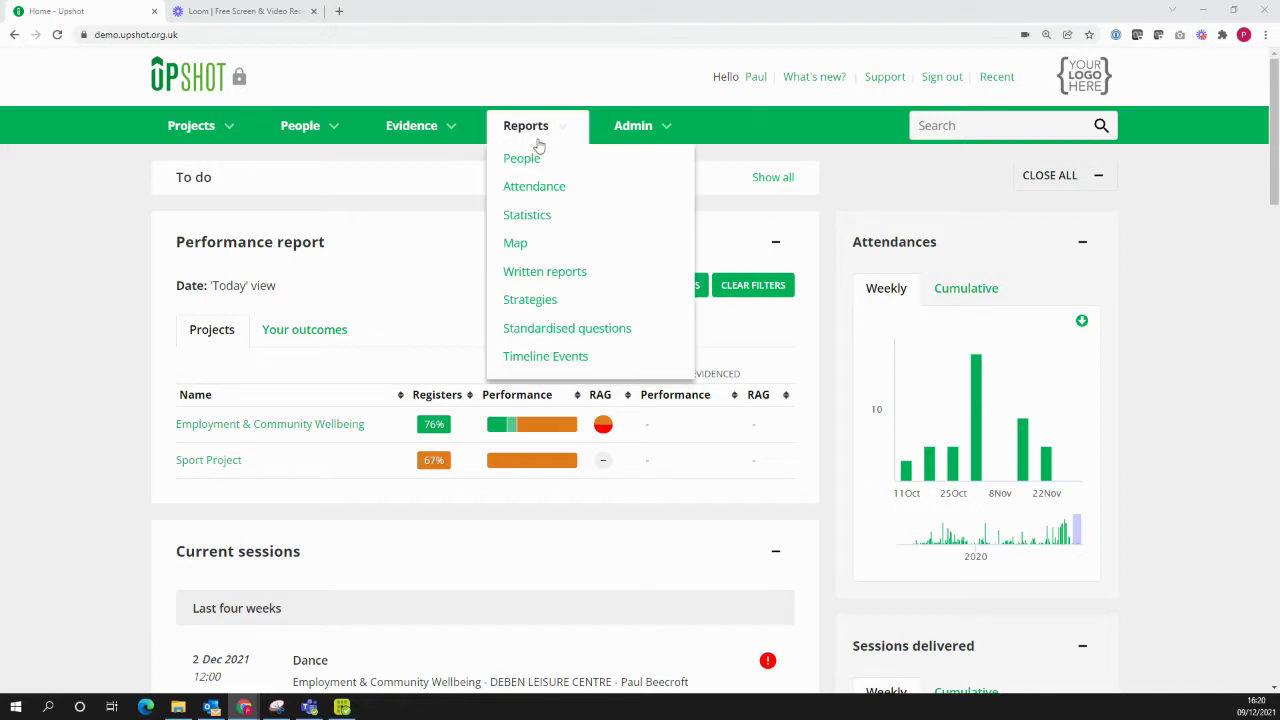
click(557, 186)
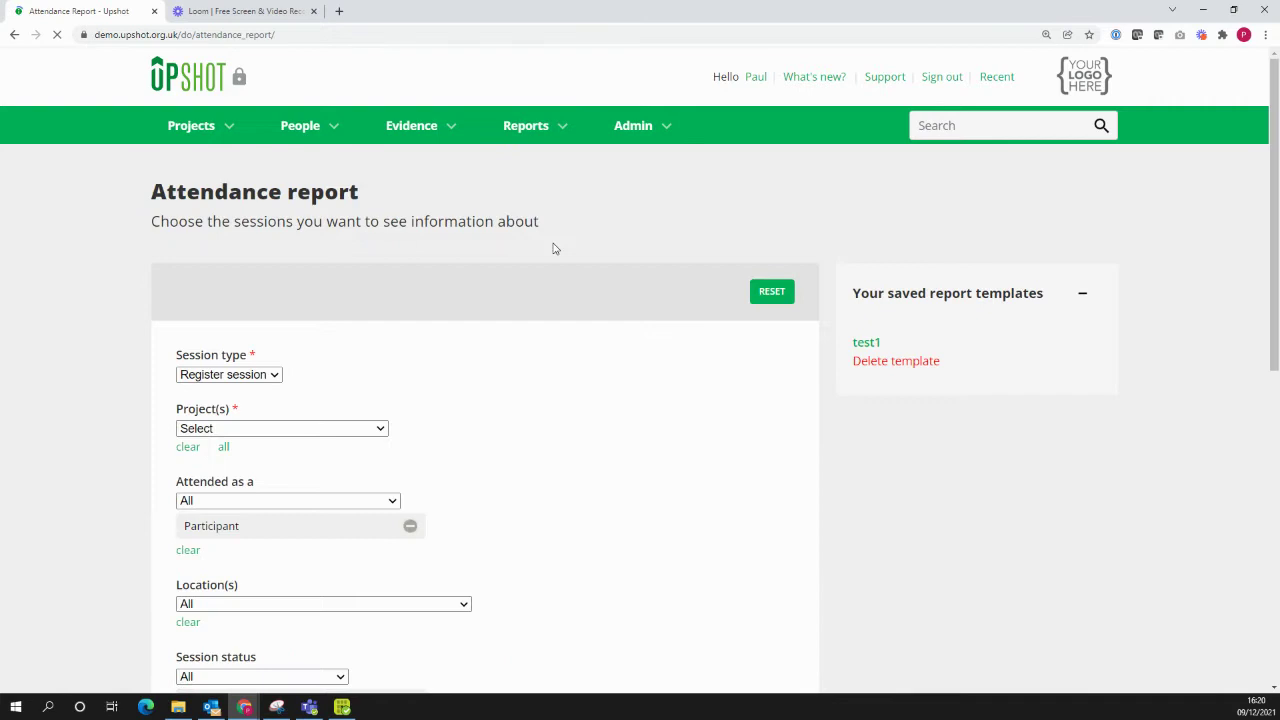
scroll(517, 309, down, 2)
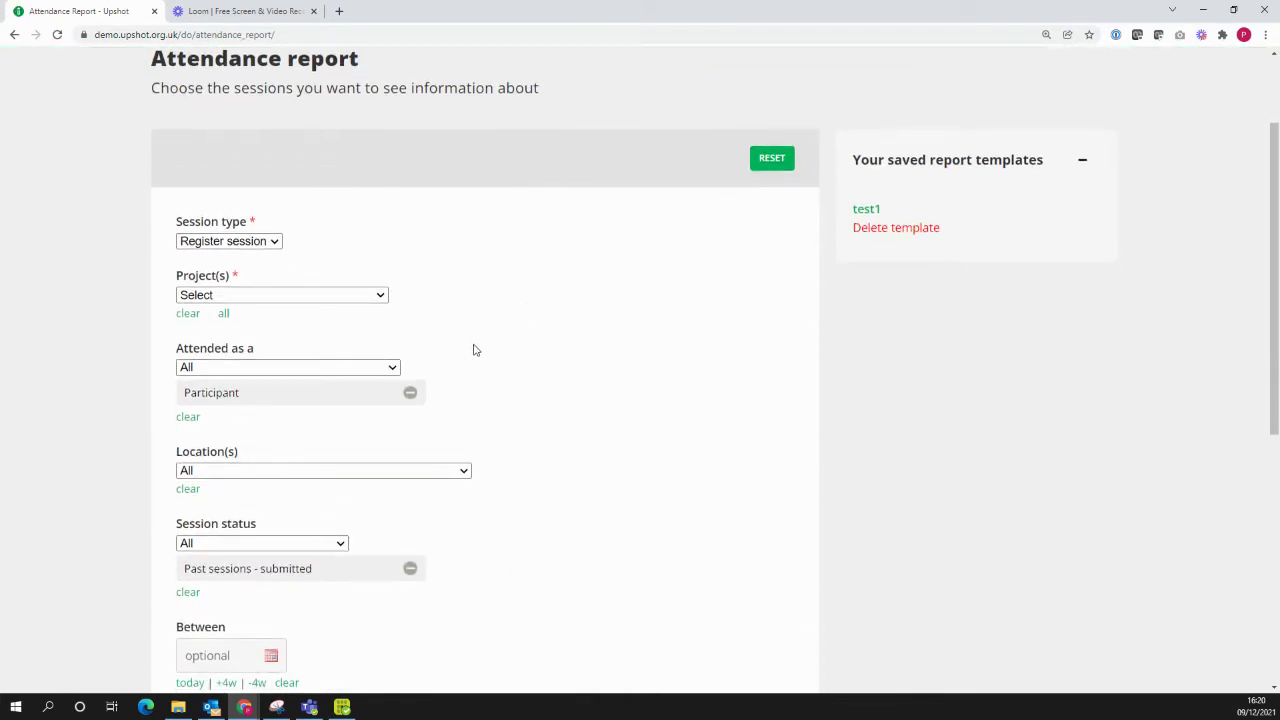
click(377, 299)
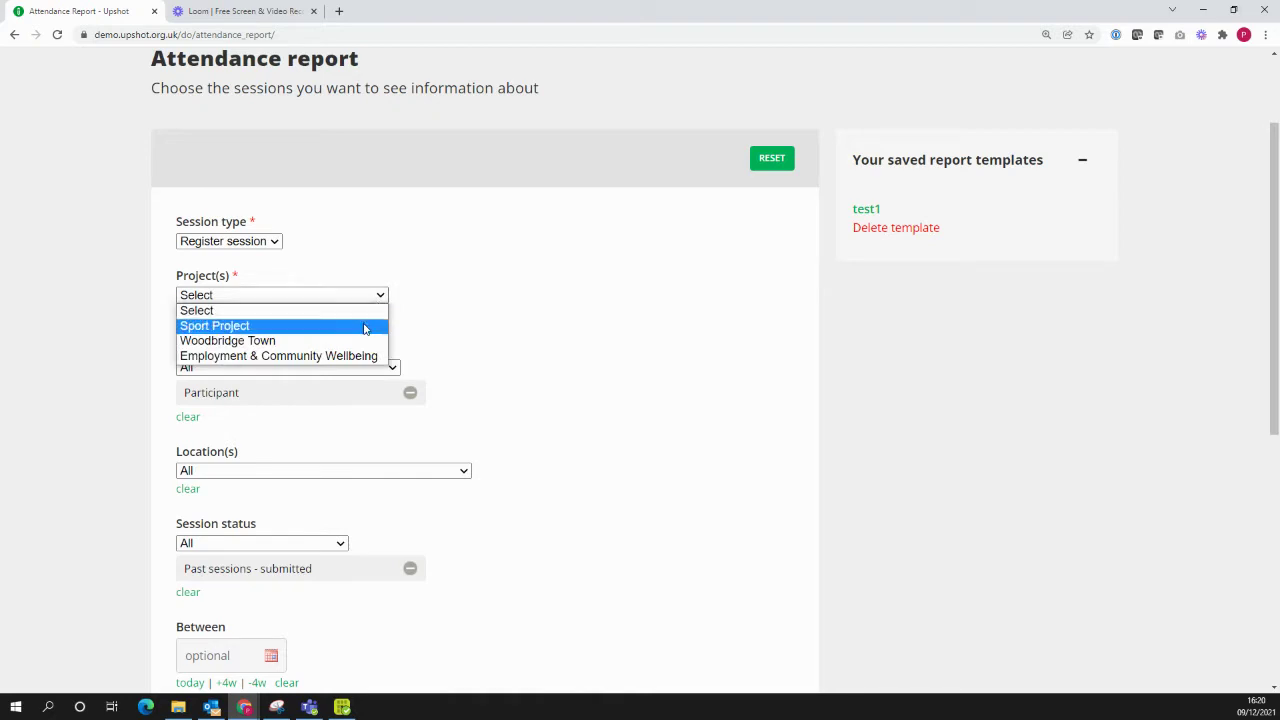
click(364, 326)
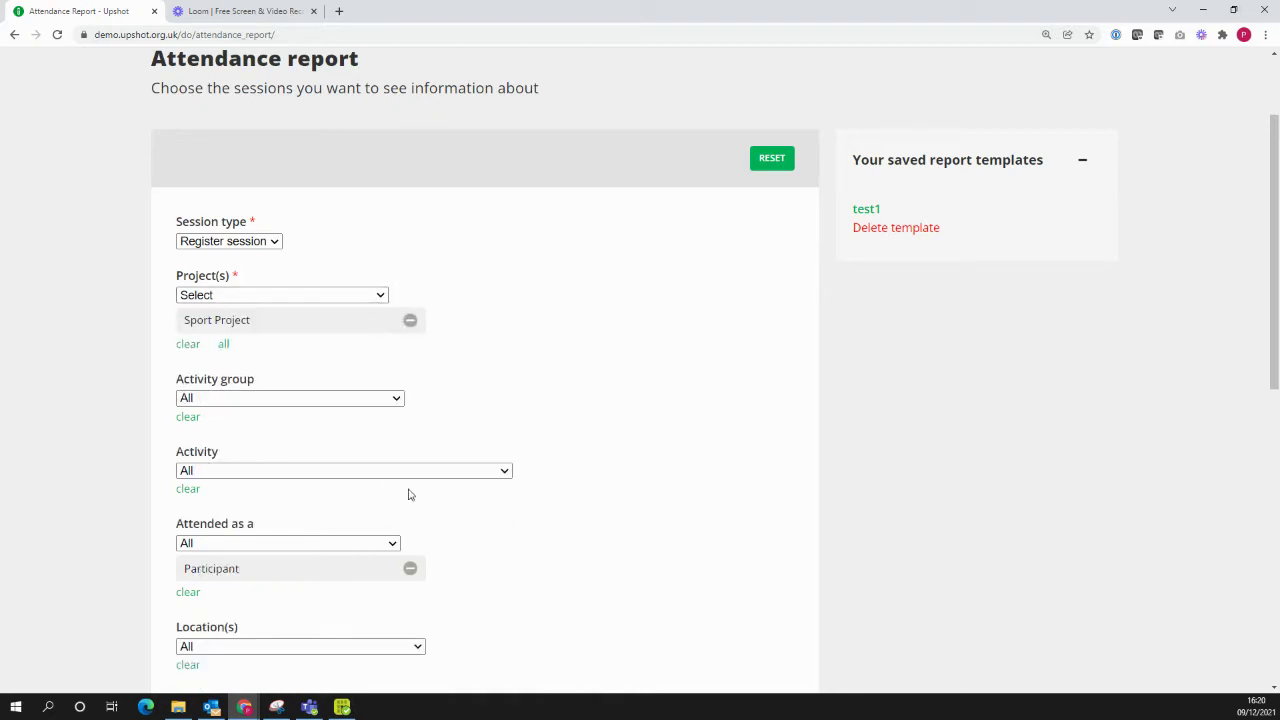
Step: Download the attendance report as a database table and view the resulting file in a maximized Excel window
scroll(415, 491, down, 3)
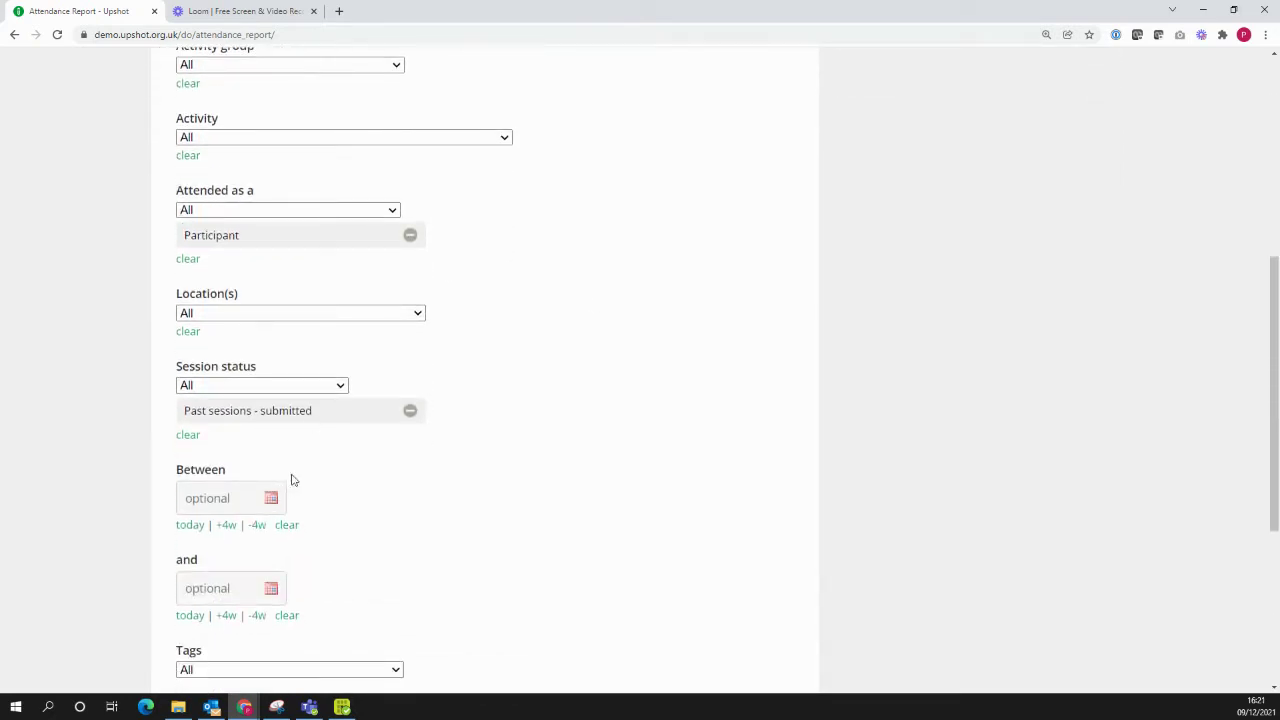
scroll(317, 471, down, 3)
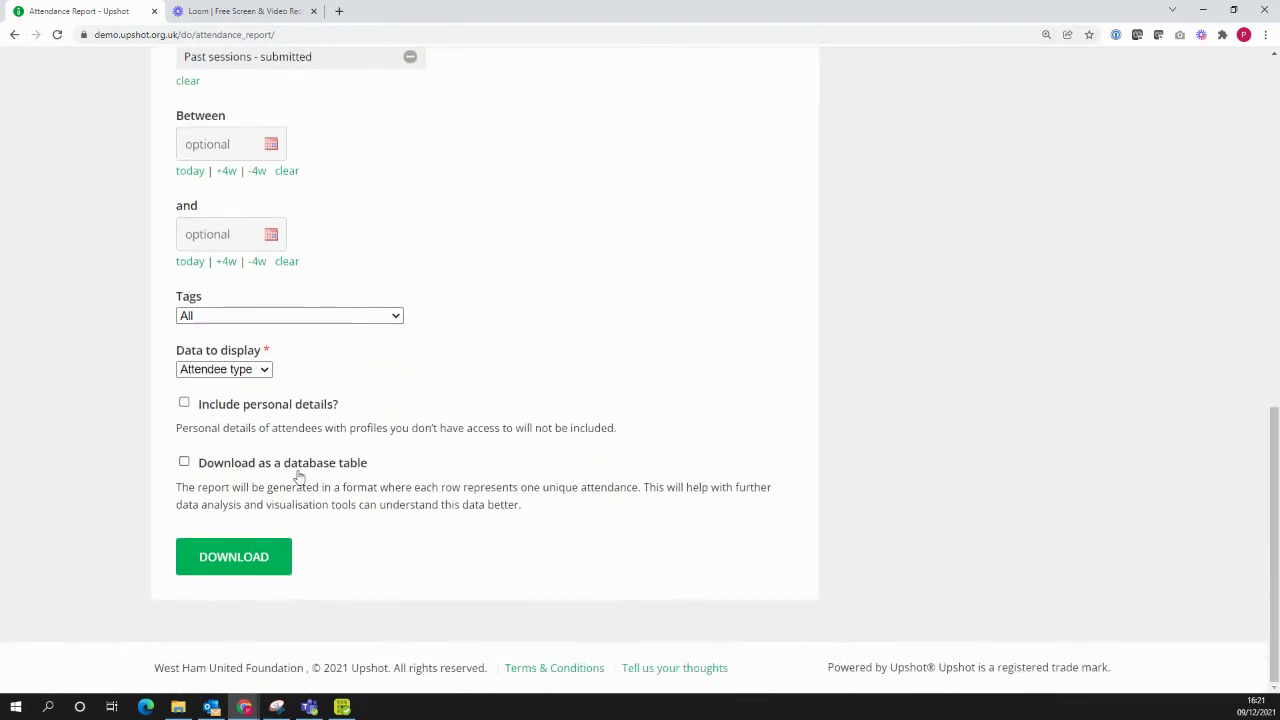
click(210, 468)
click(230, 568)
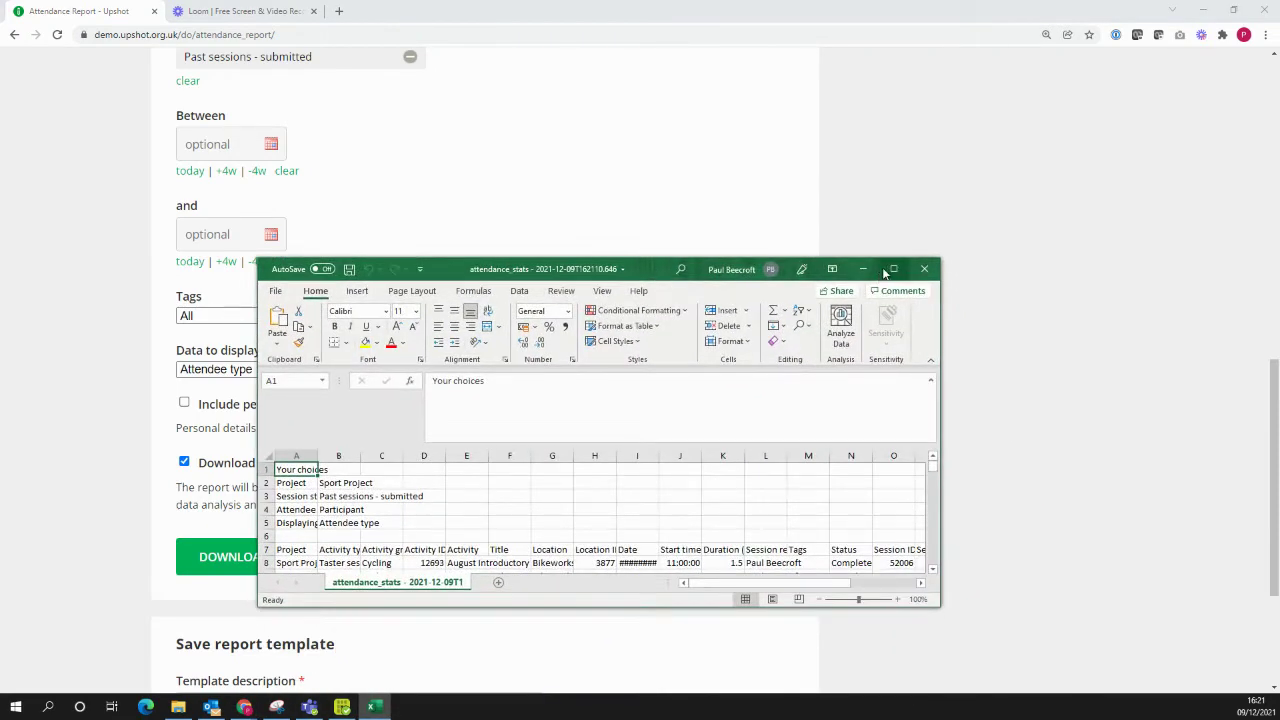
click(892, 269)
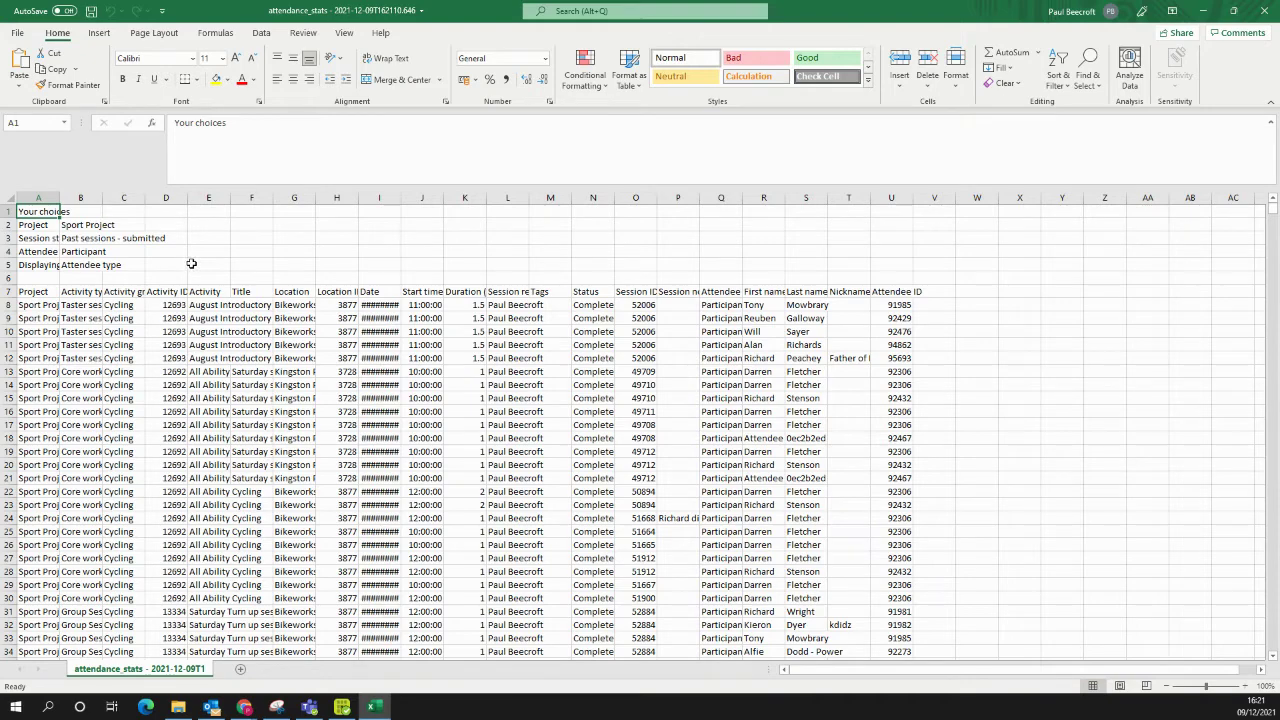
Step: Save the attendance file in Downloads as an Excel Workbook (*.xlsx) named sportproject
click(19, 33)
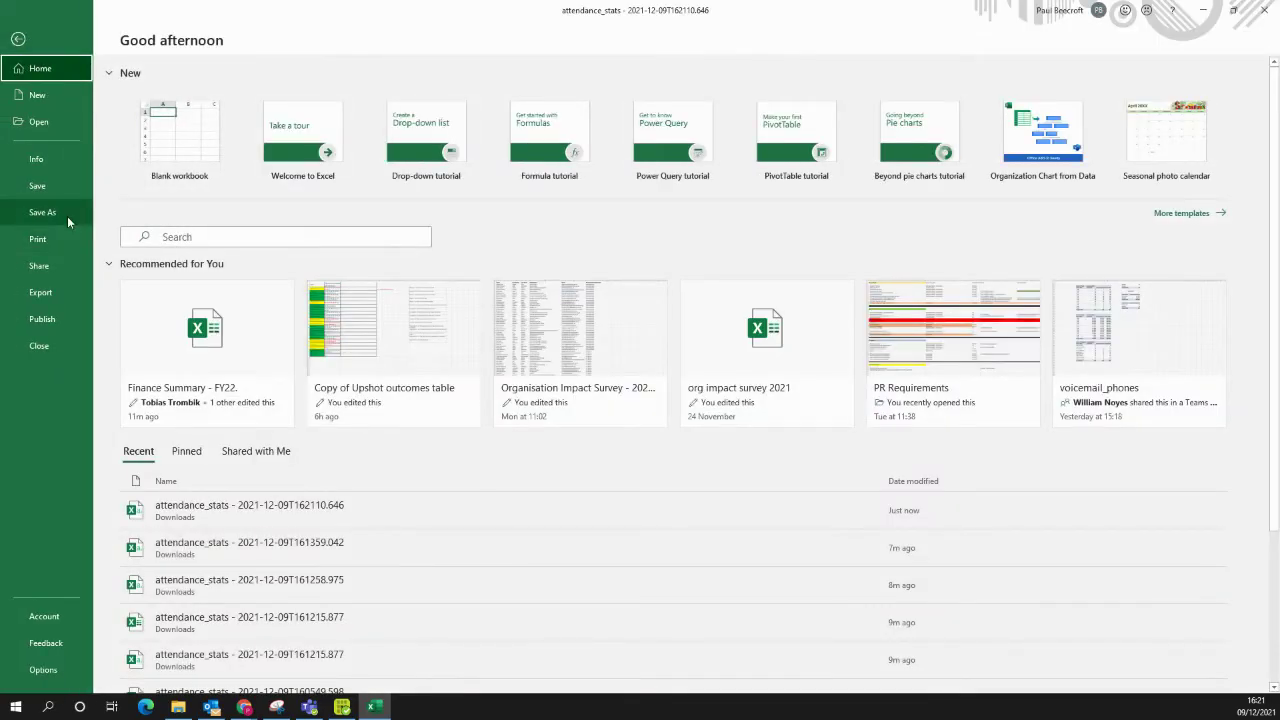
click(67, 214)
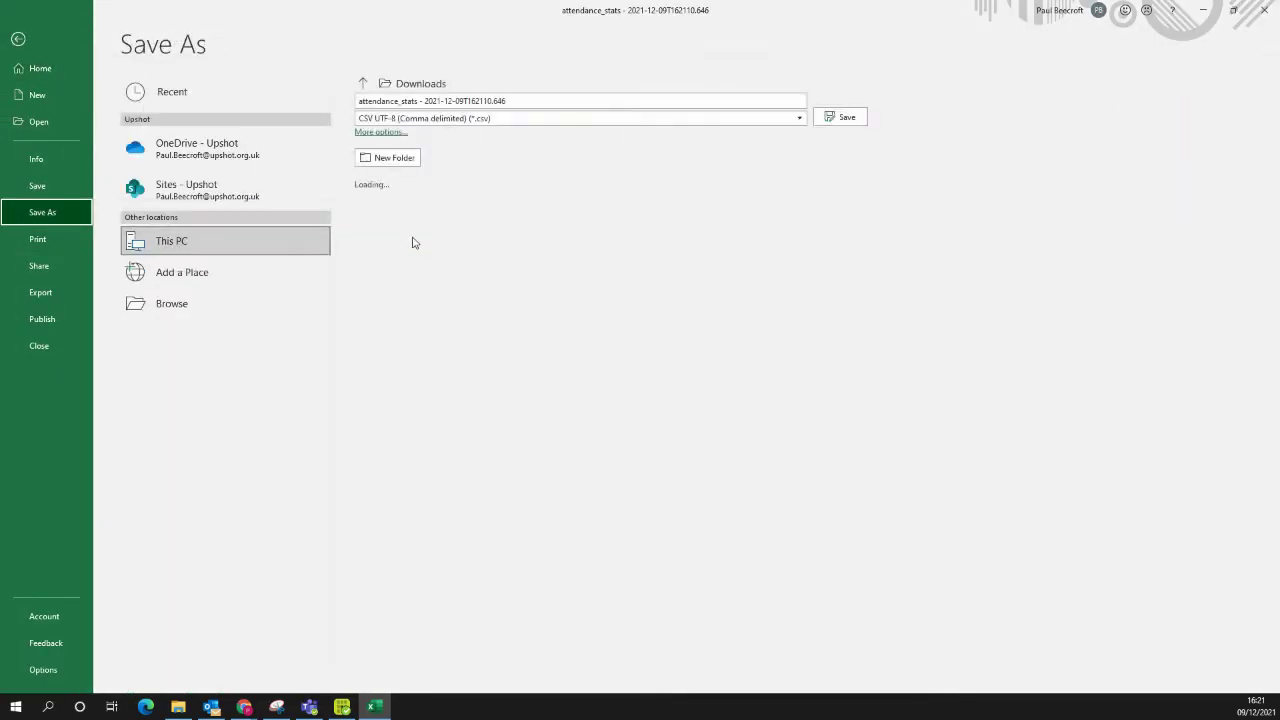
click(521, 101)
text(sport)
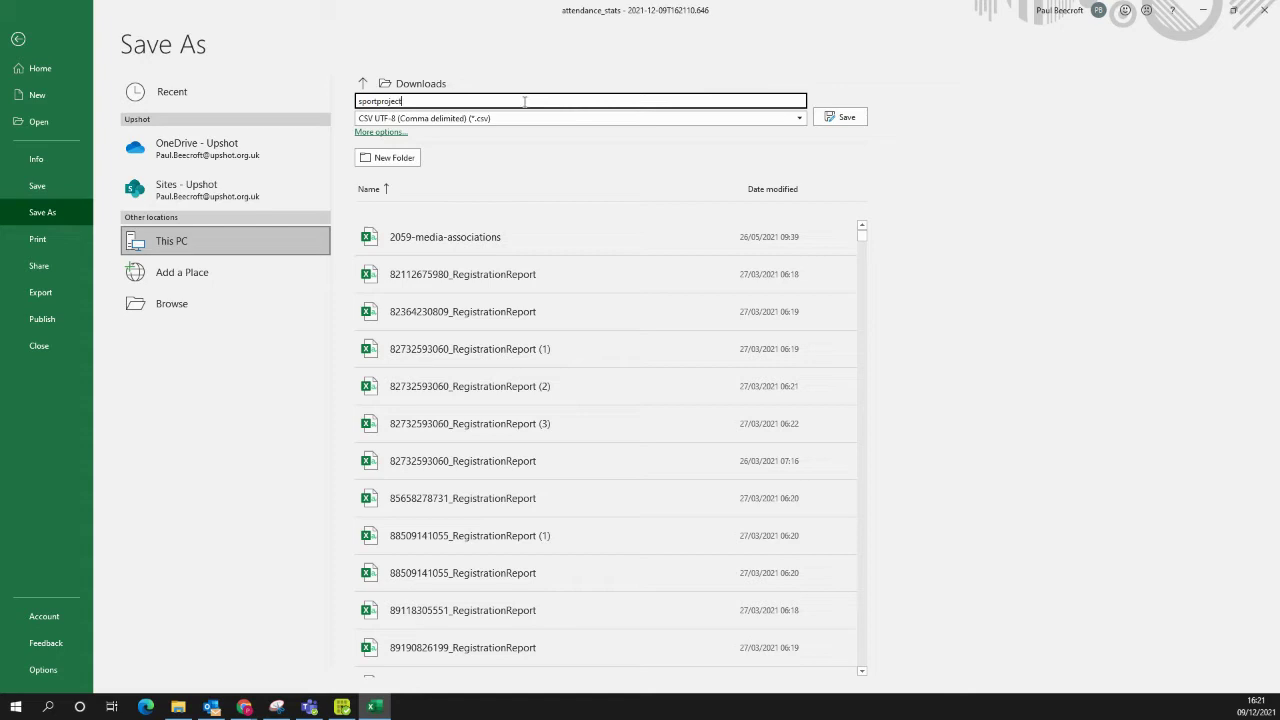
text(project)
click(690, 121)
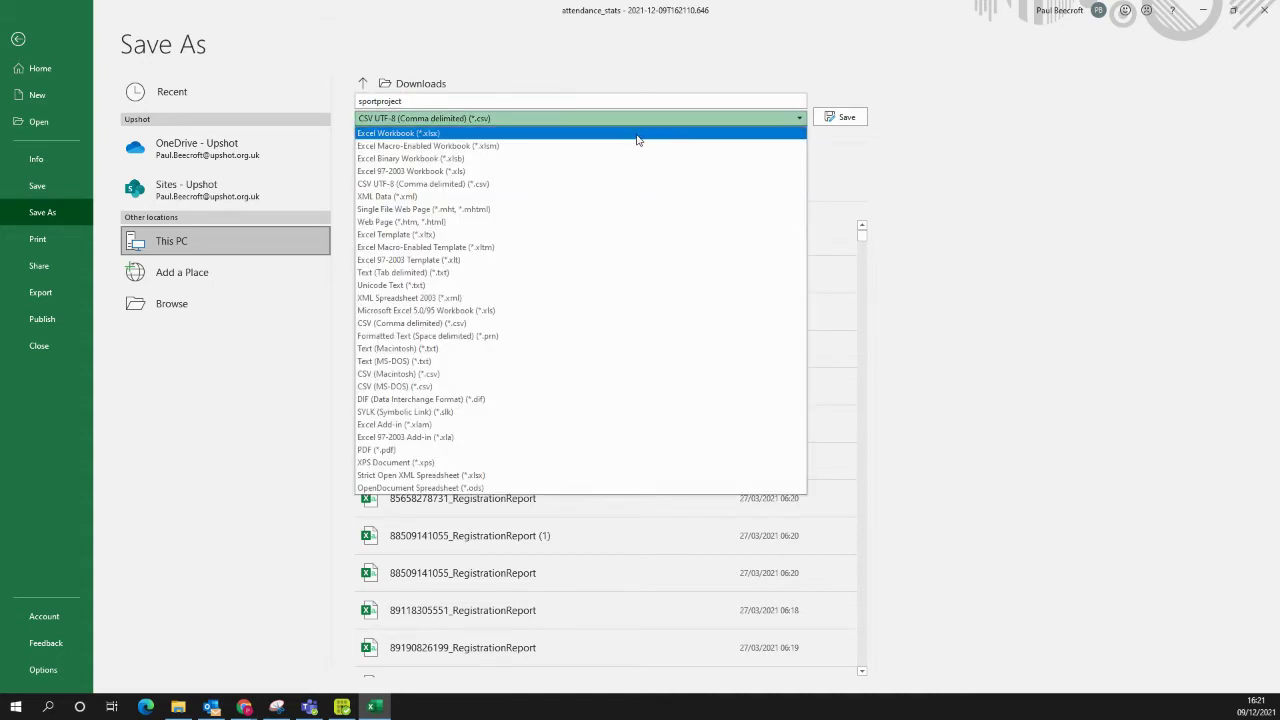
click(540, 139)
click(832, 120)
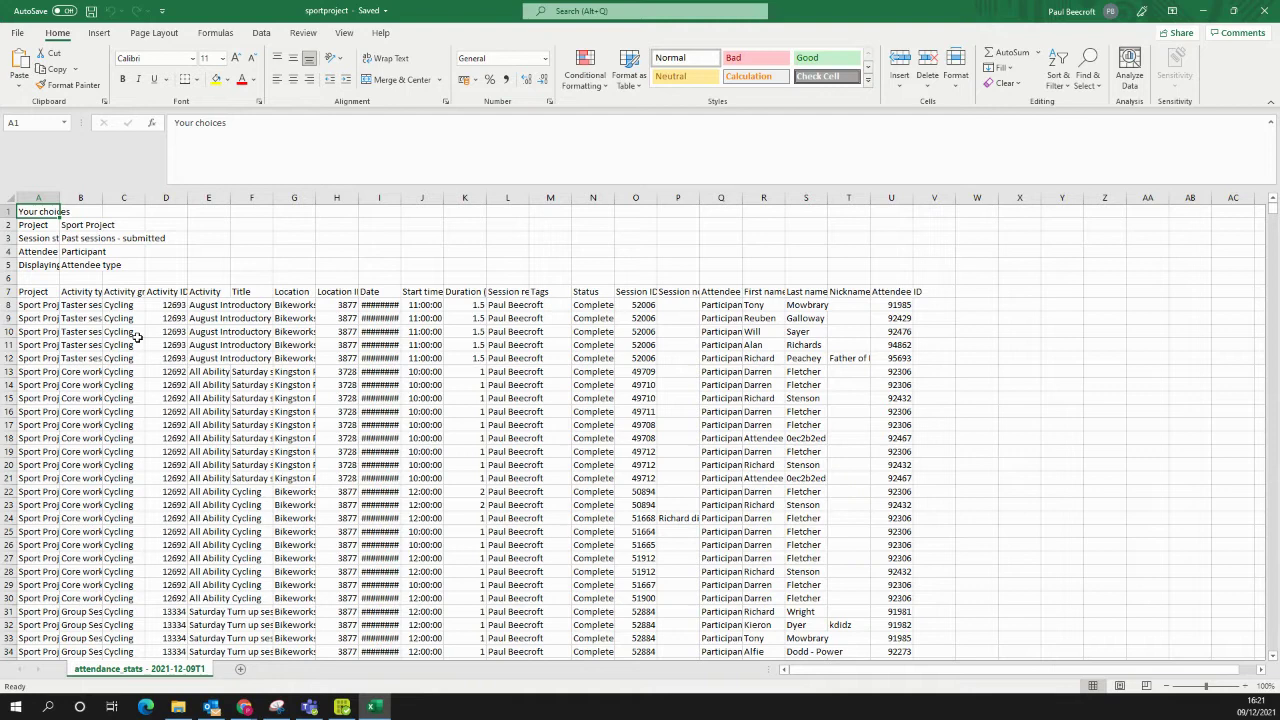
Step: Create a PivotTable from the attendance data on a new worksheet, adding the data to the Data Model
click(68, 305)
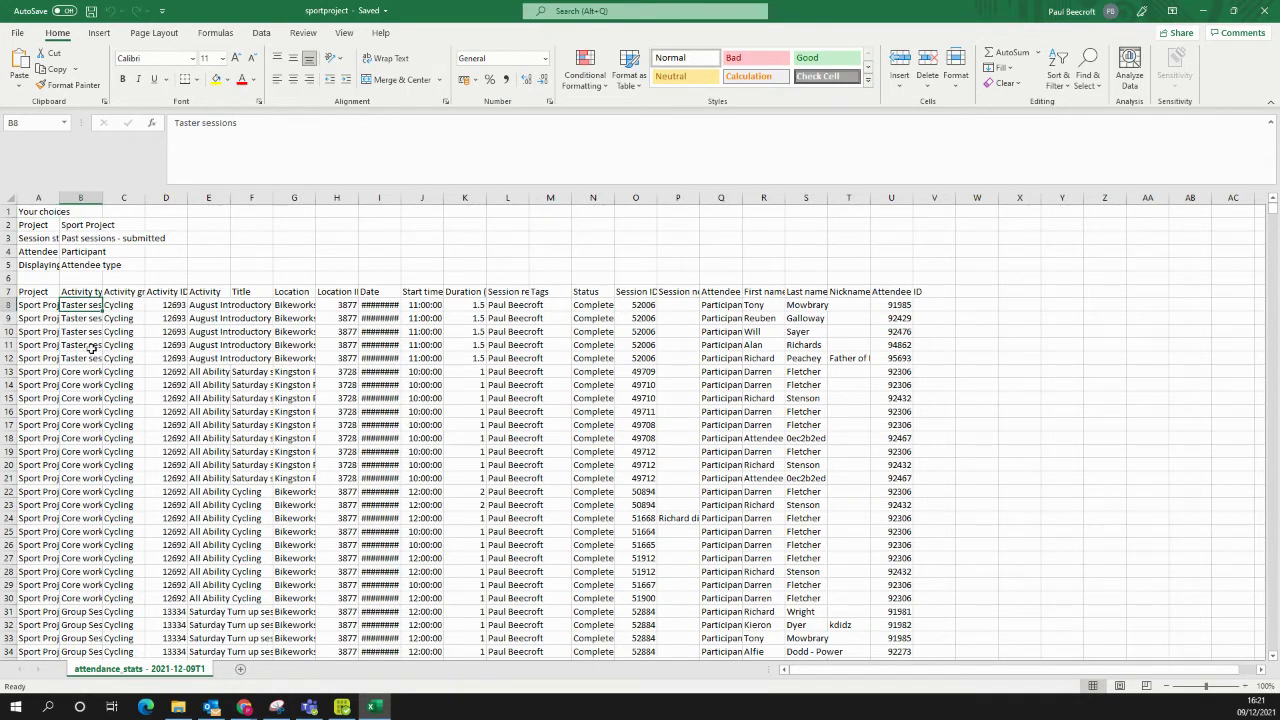
click(100, 33)
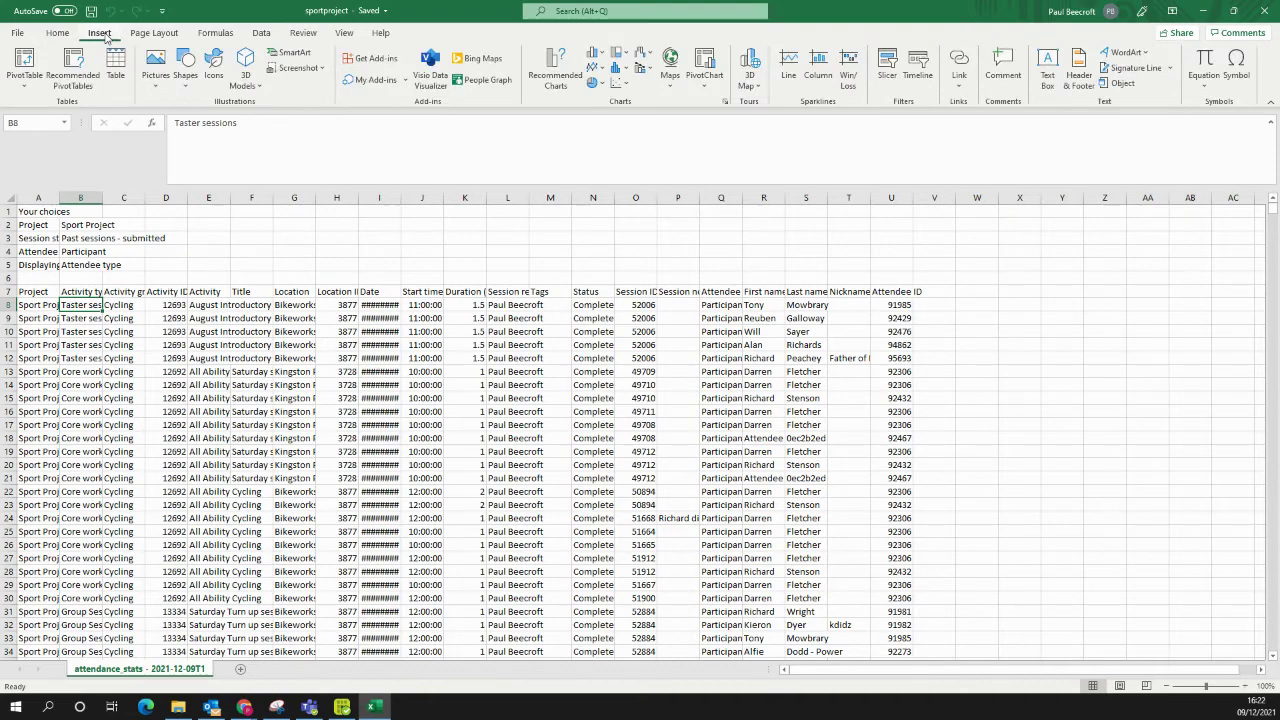
click(31, 71)
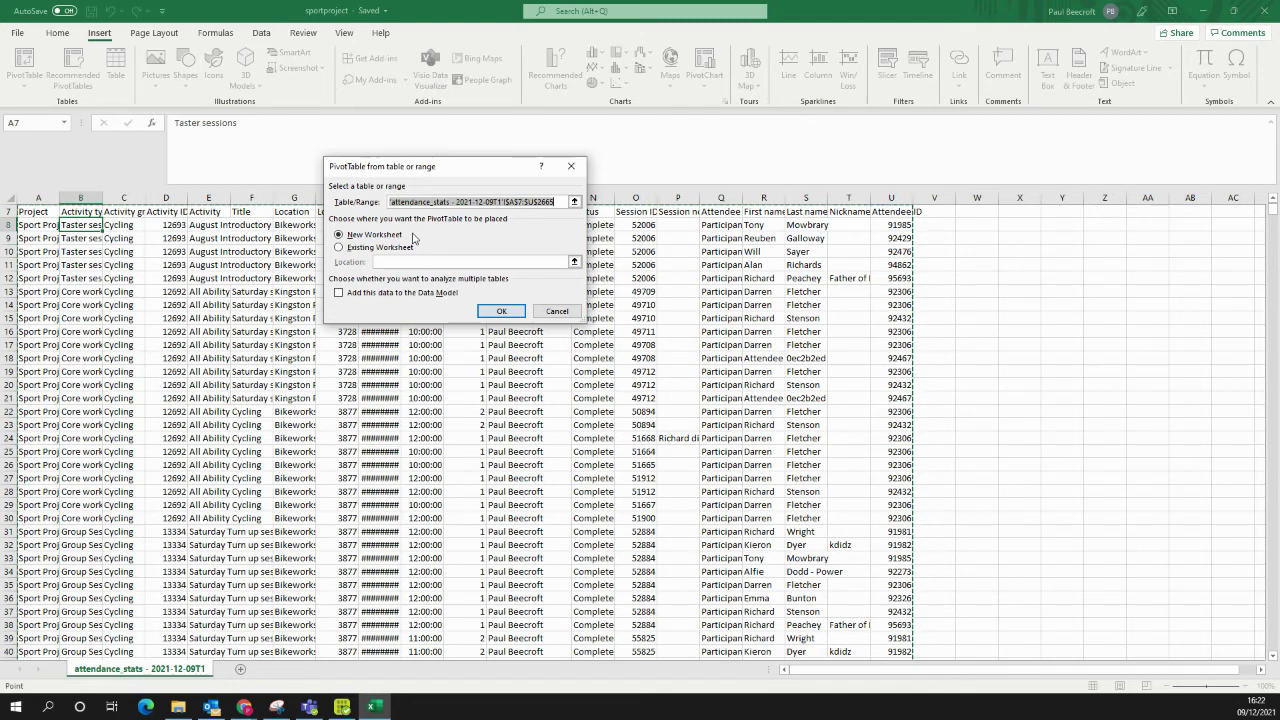
click(339, 293)
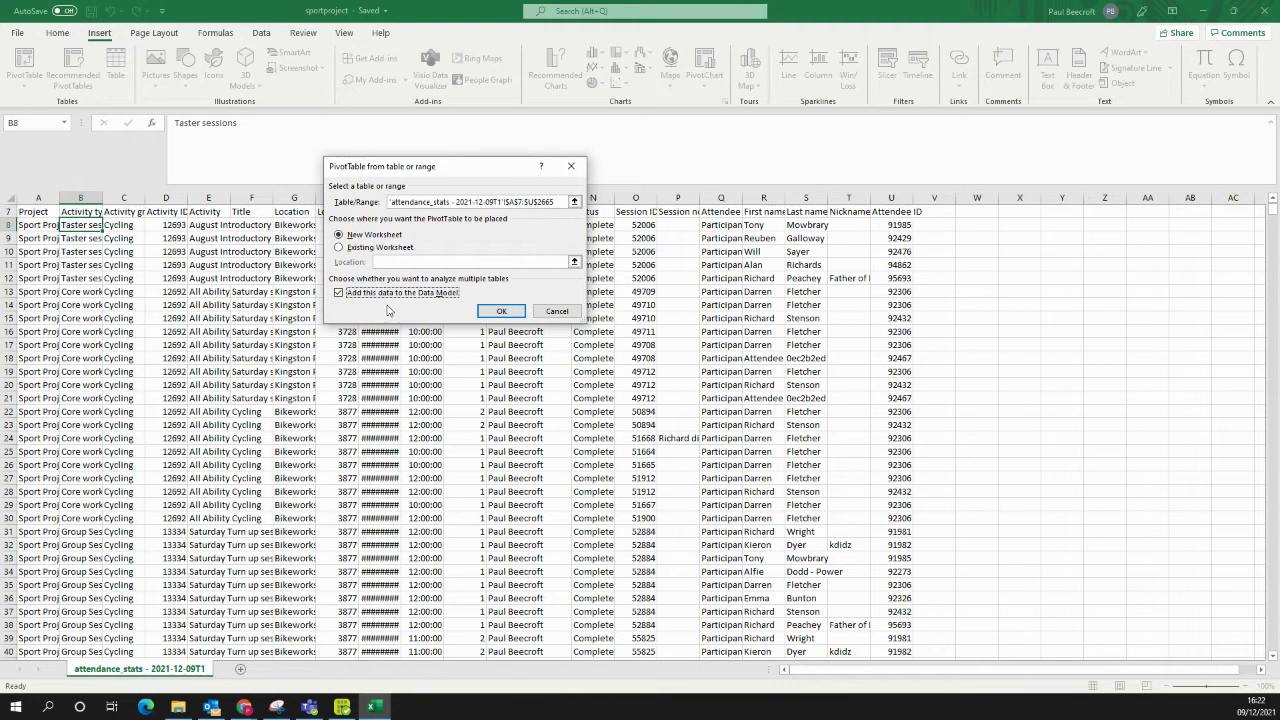
click(515, 316)
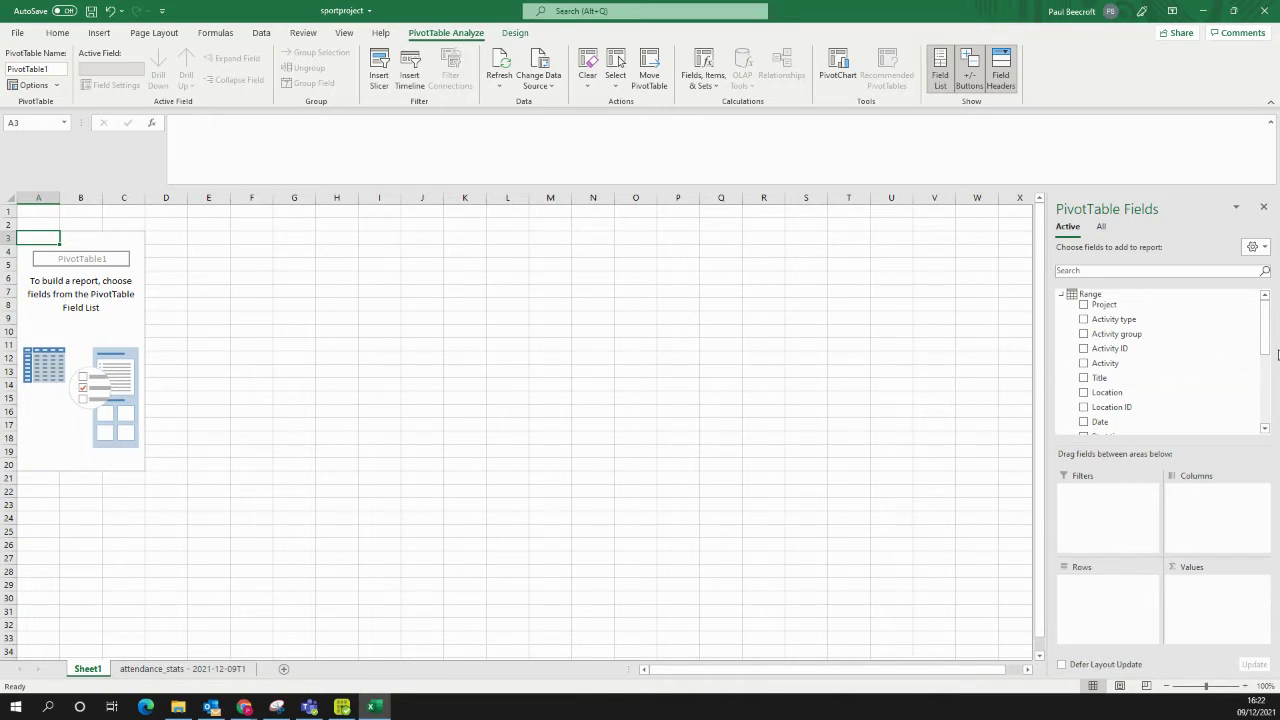
Step: Add the Session registrar field to the PivotTable's rows
drag(1270, 338, 1270, 342)
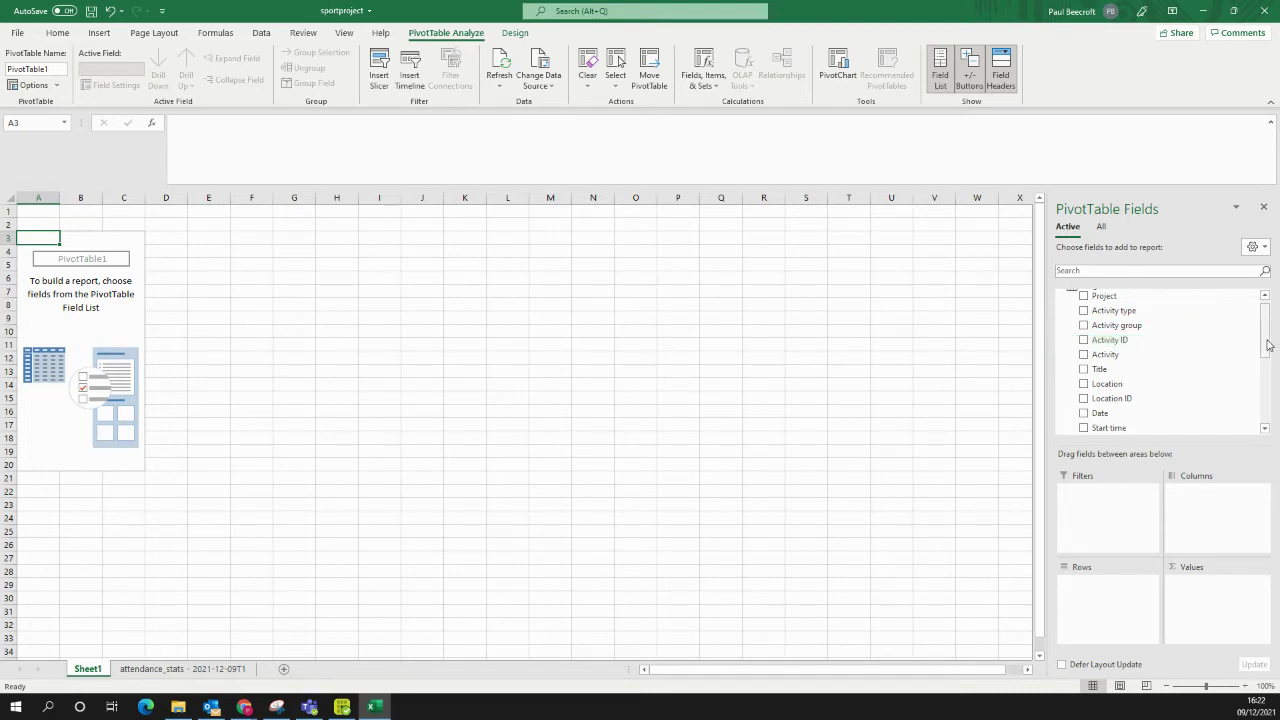
drag(1270, 340, 1273, 376)
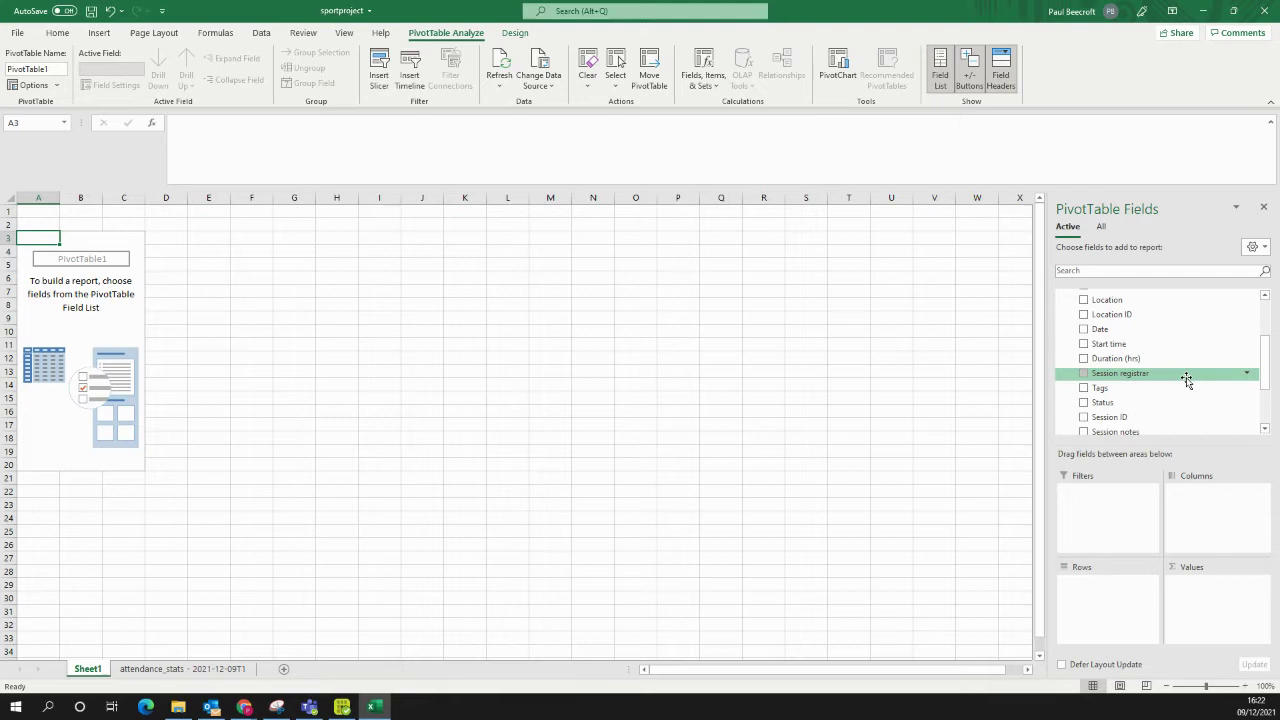
drag(1188, 380, 1093, 583)
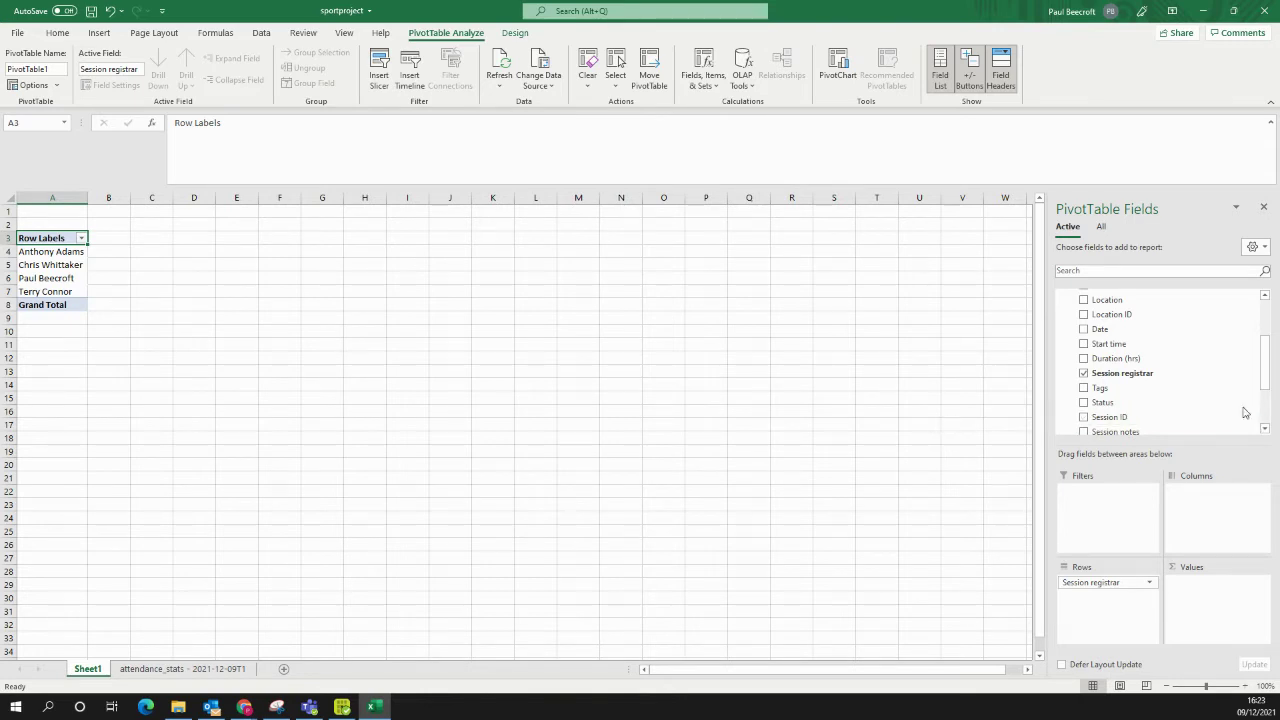
Step: Add Attendee ID to the PivotTable's values and summarize it by Distinct Count
drag(1267, 365, 1267, 400)
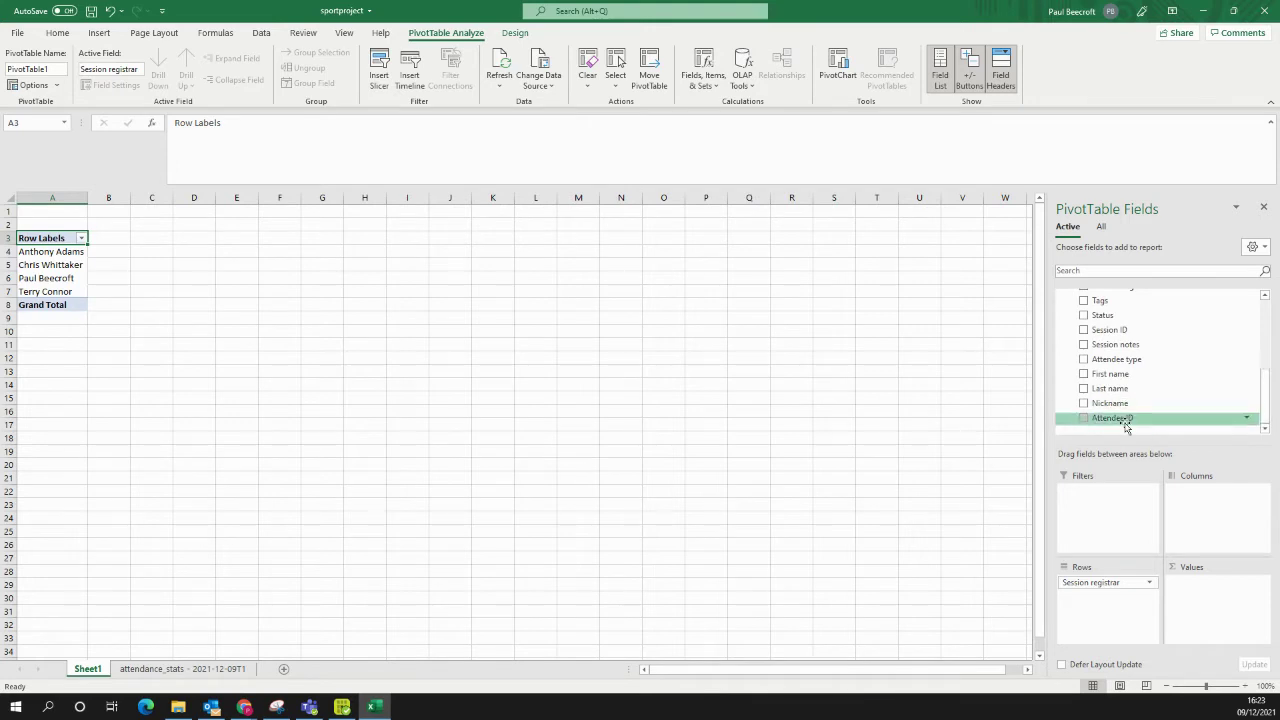
drag(1135, 422, 1196, 586)
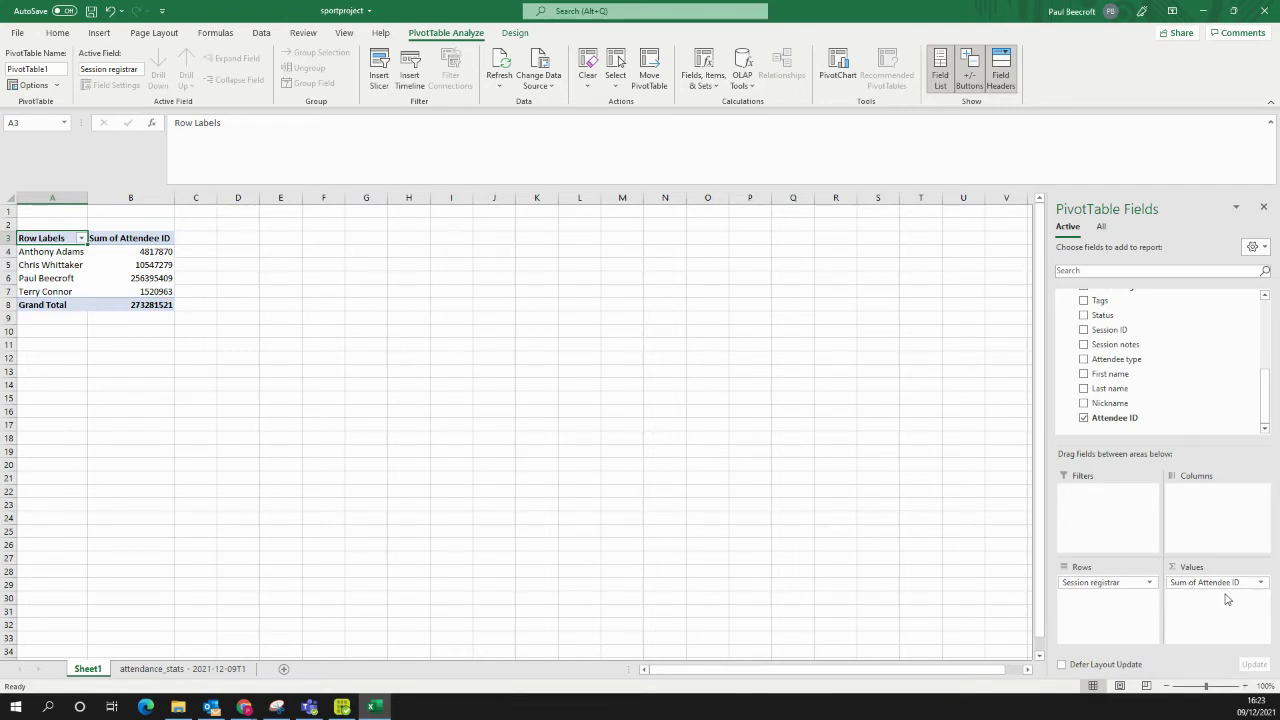
click(1262, 584)
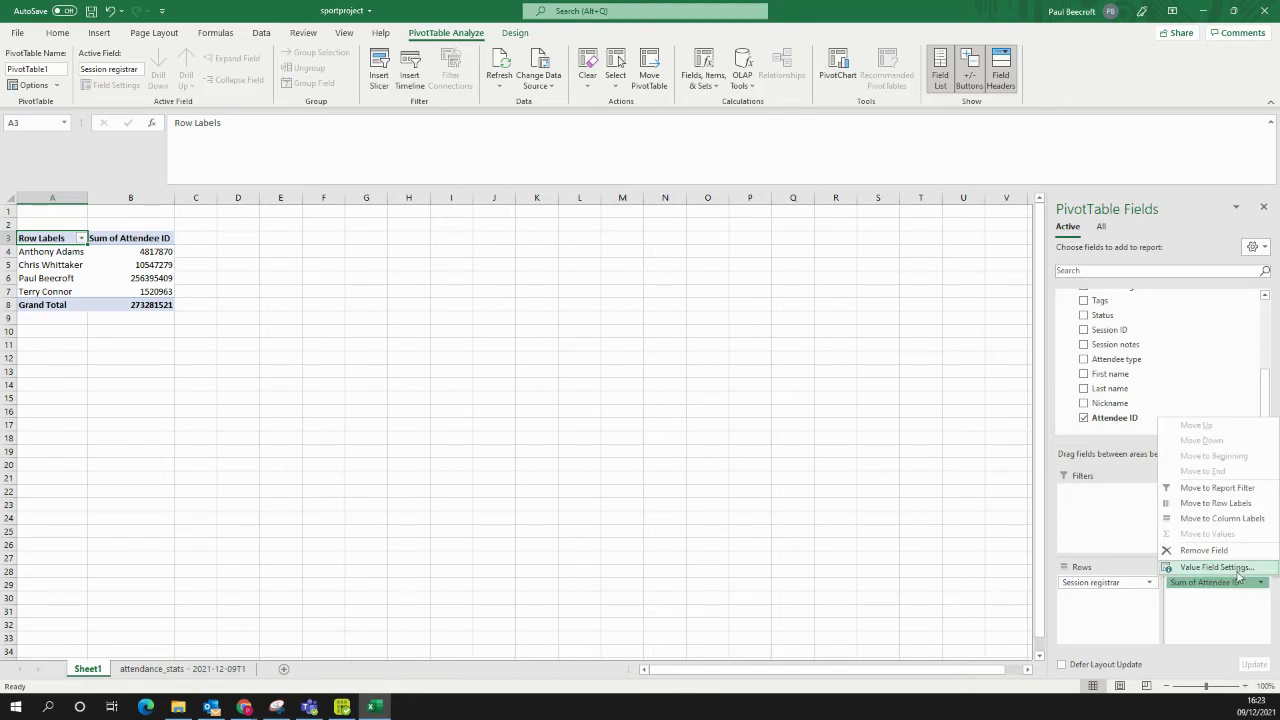
click(1237, 572)
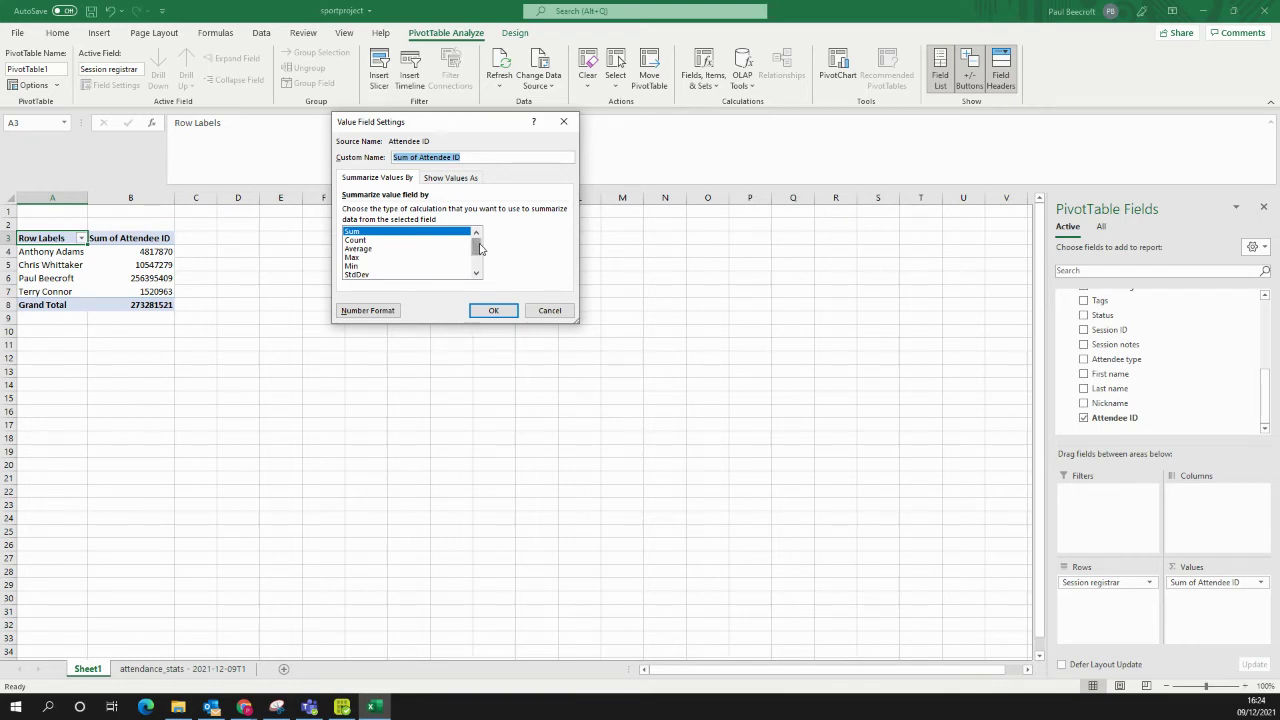
drag(479, 248, 478, 266)
click(402, 275)
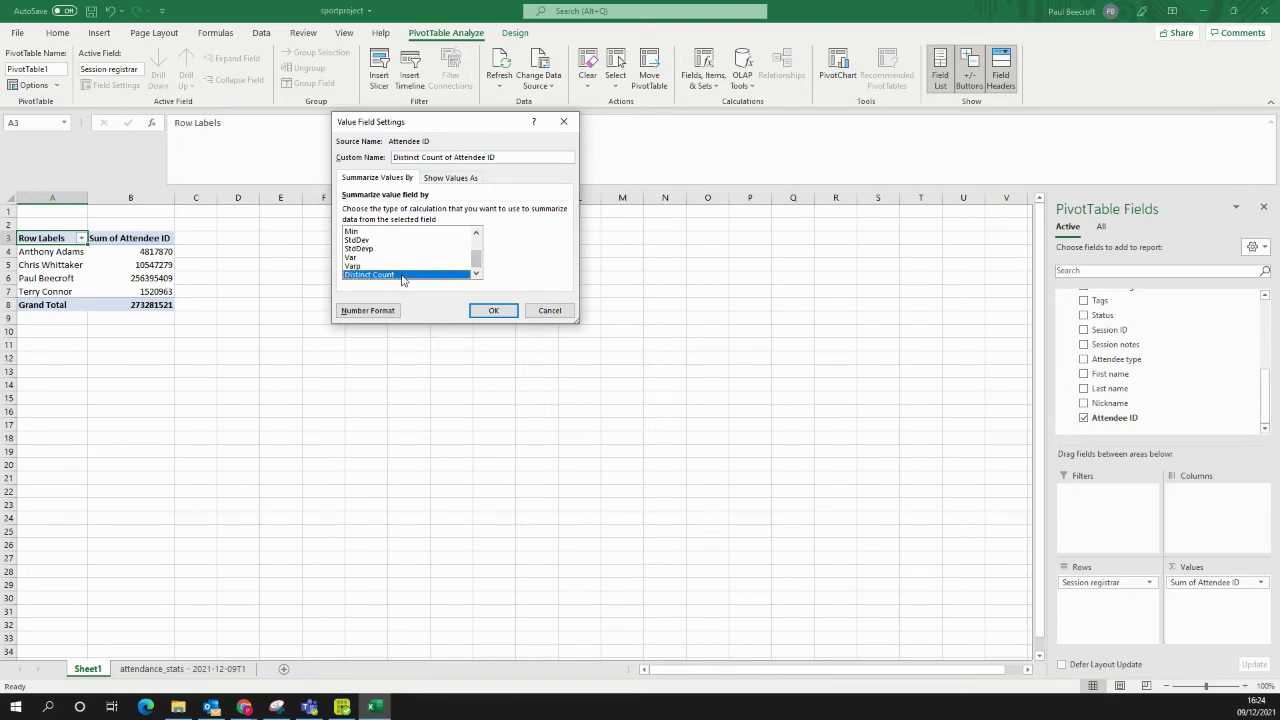
click(481, 311)
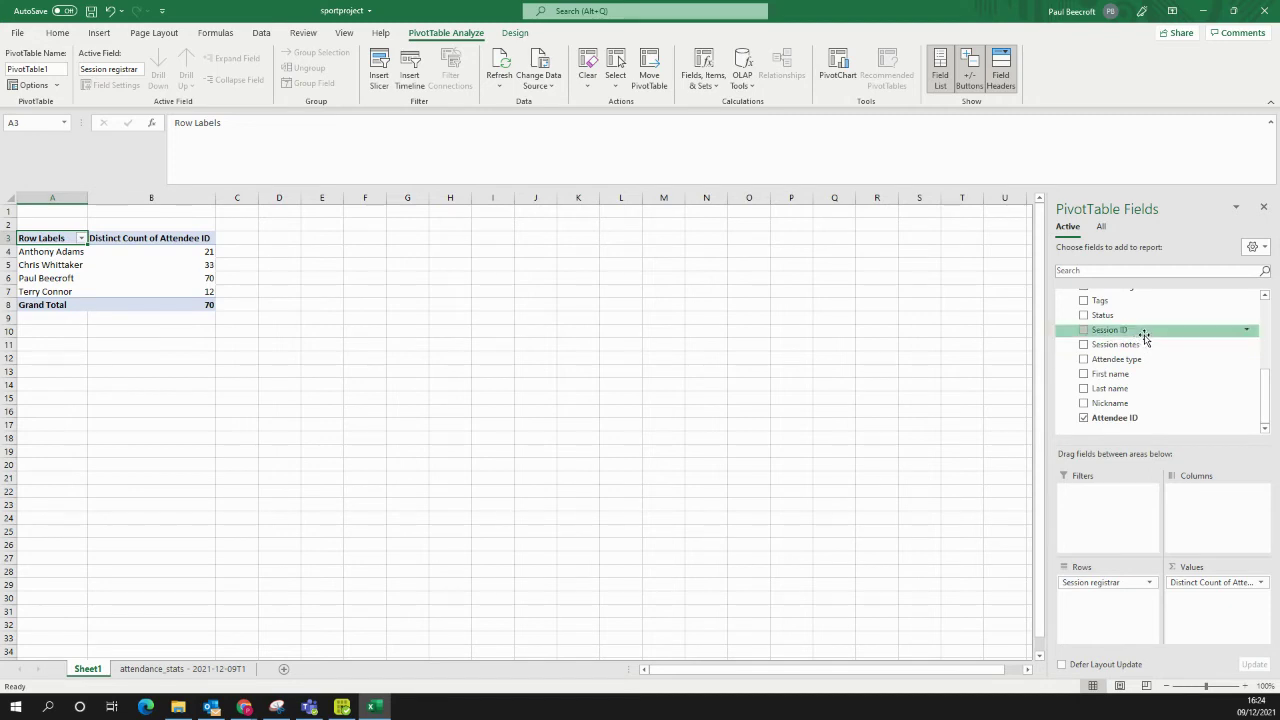
Step: Add Session ID to the PivotTable's values and choose Distinct Count as its summary calculation
drag(1153, 337, 1207, 598)
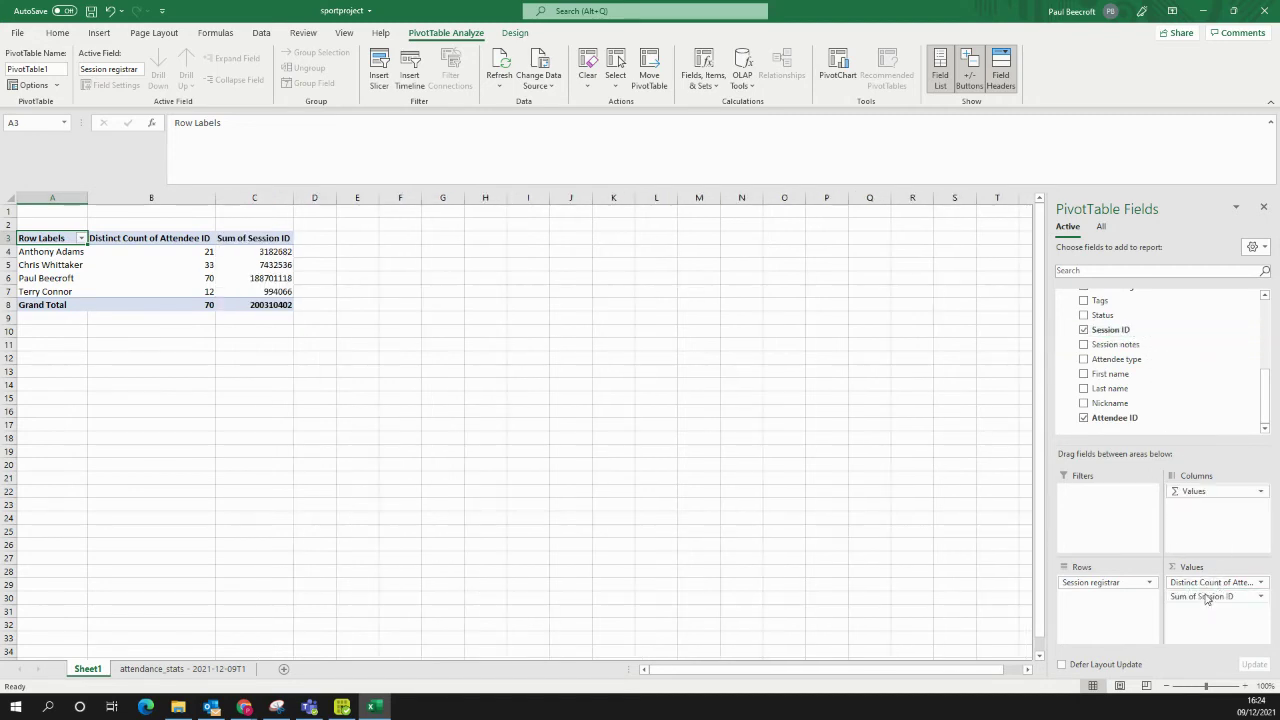
click(1262, 597)
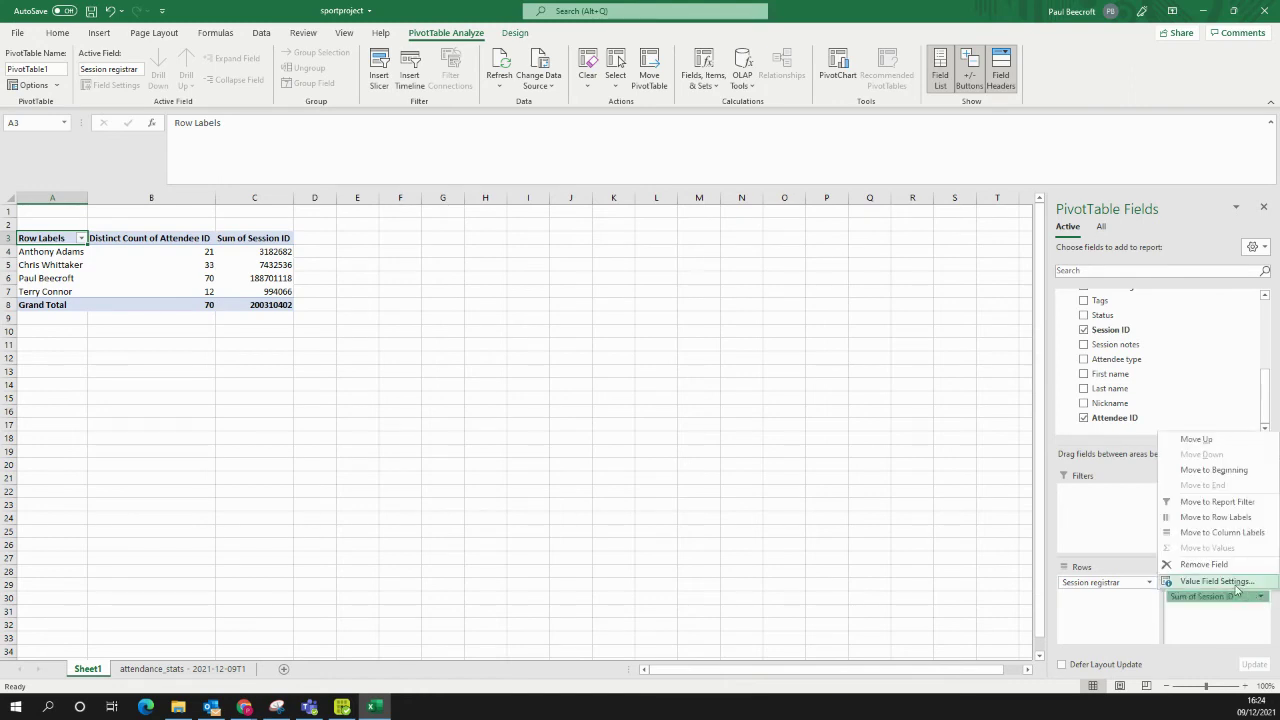
click(1237, 588)
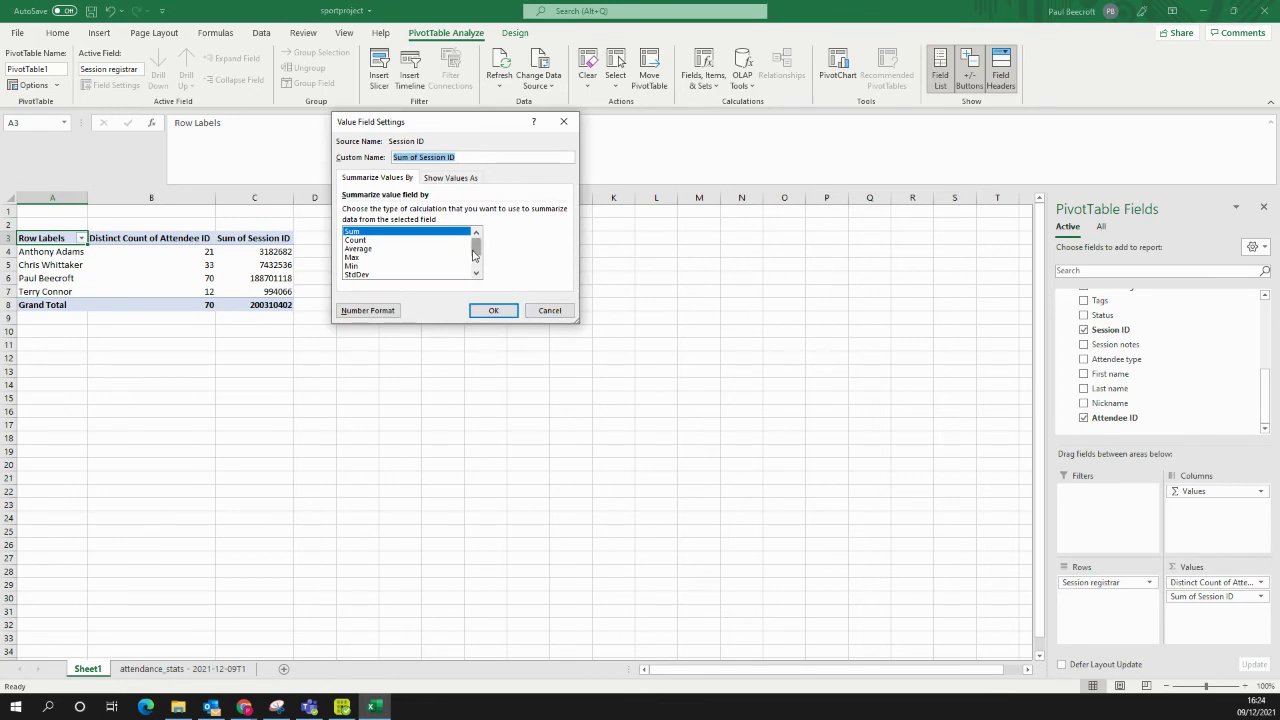
drag(475, 252, 475, 265)
click(421, 275)
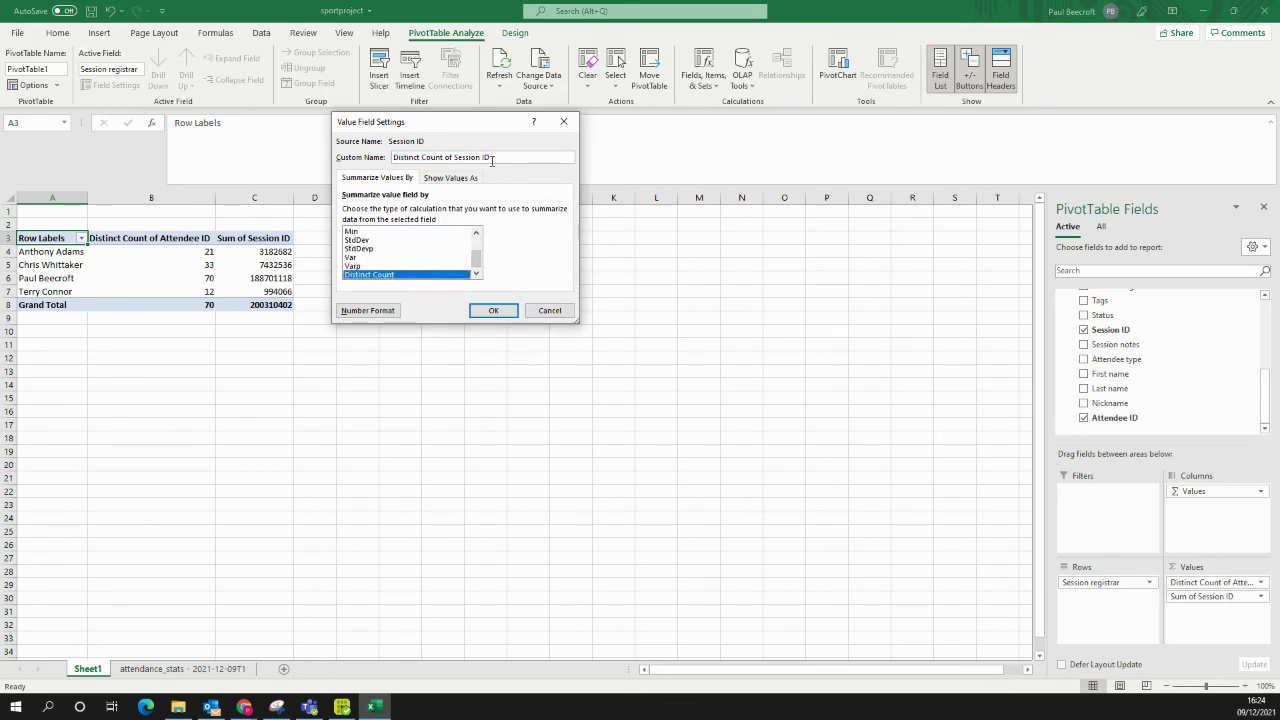
Step: Give the Session ID value field the custom name "Amount of Sessions Run" and apply its settings
drag(491, 160, 401, 162)
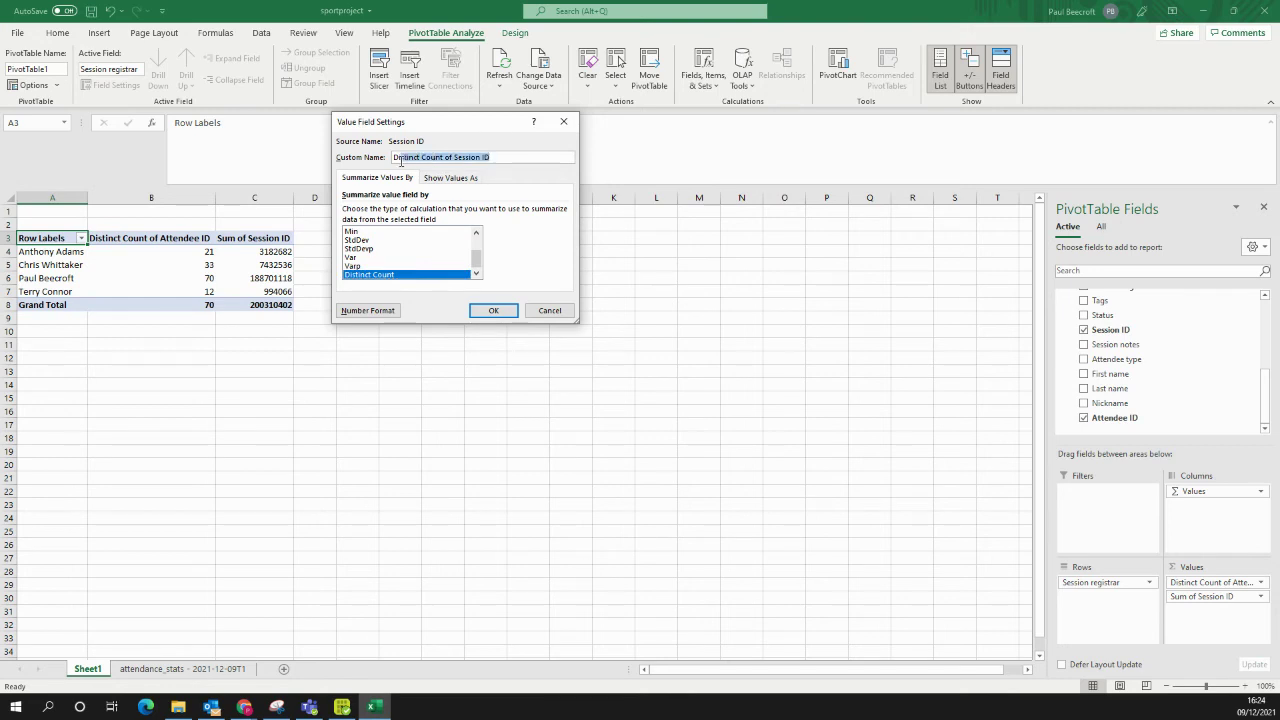
text(Amoun)
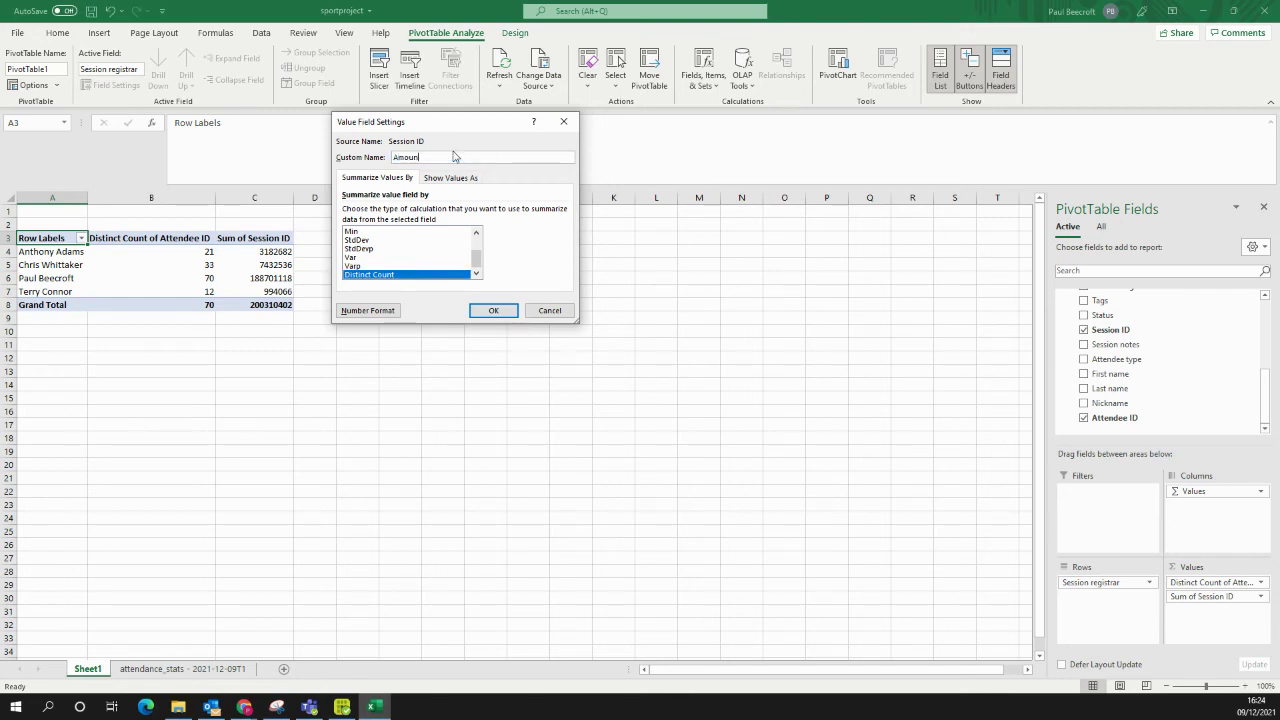
text(t o)
key(BackSpace)
text(of Sessions Run)
click(490, 310)
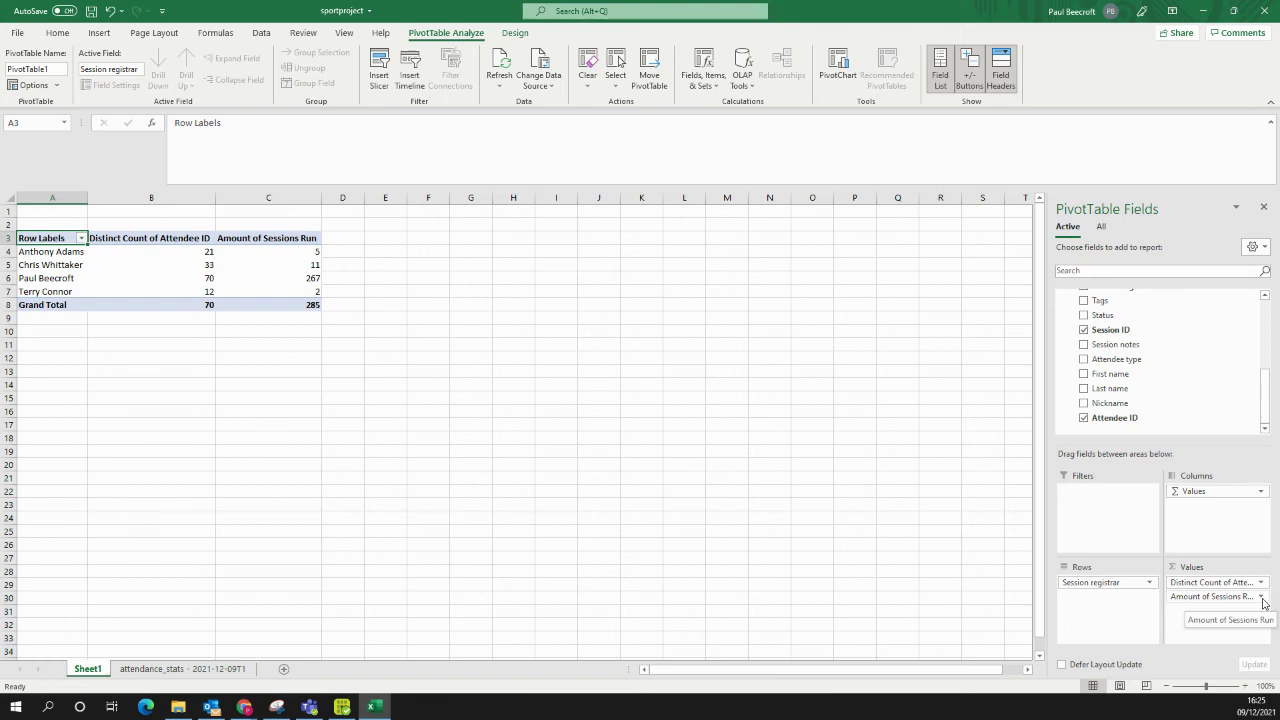
Step: Show the Amount of Sessions Run values as % of Column Total
click(1261, 597)
click(1235, 592)
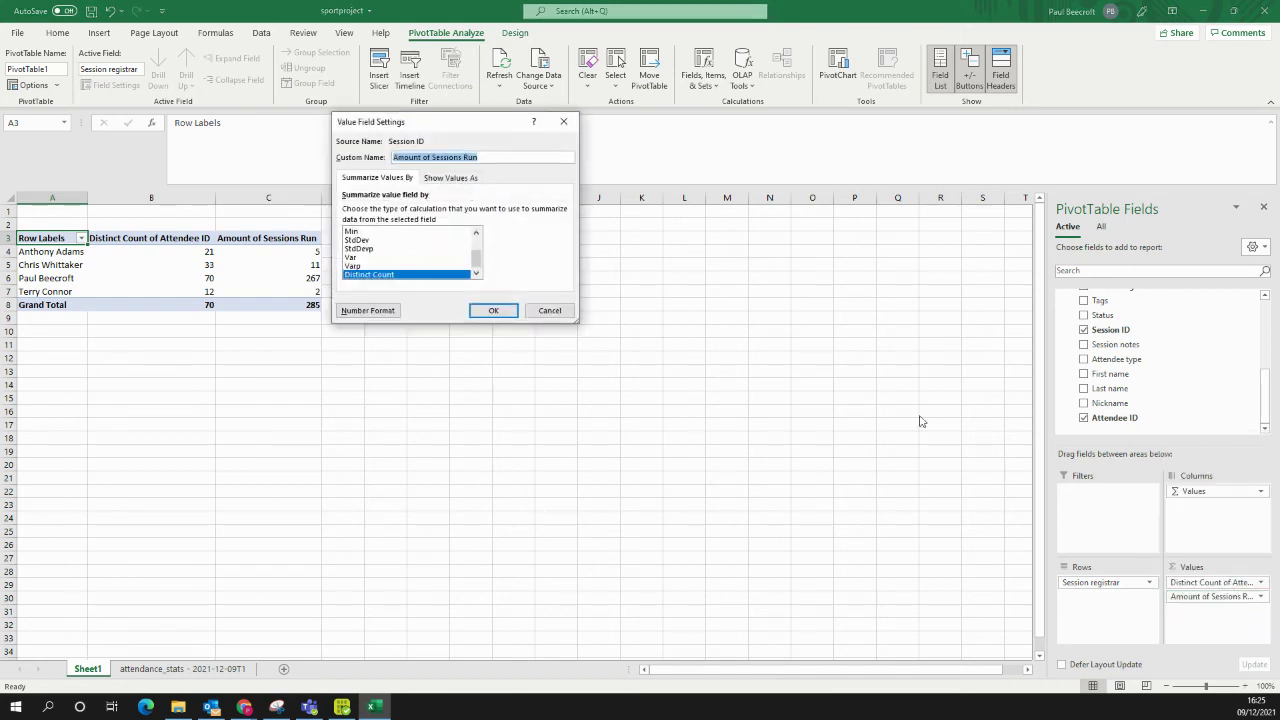
click(440, 179)
click(561, 211)
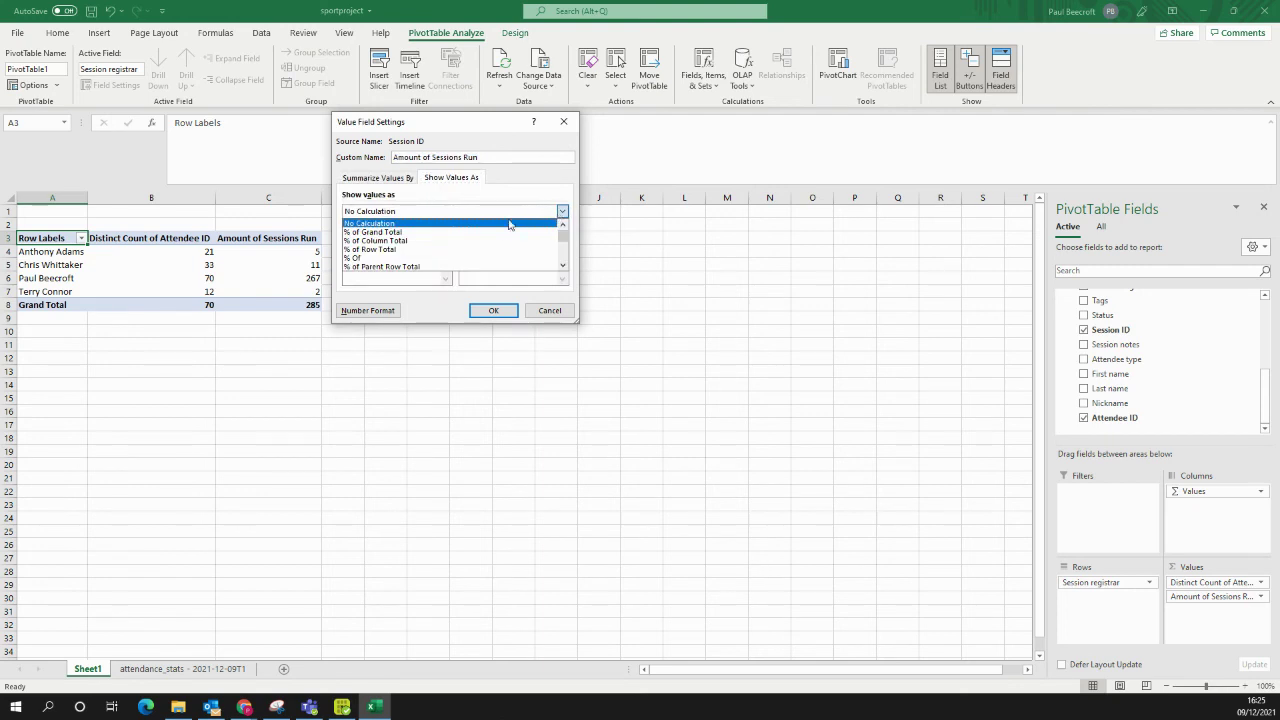
click(486, 242)
click(494, 311)
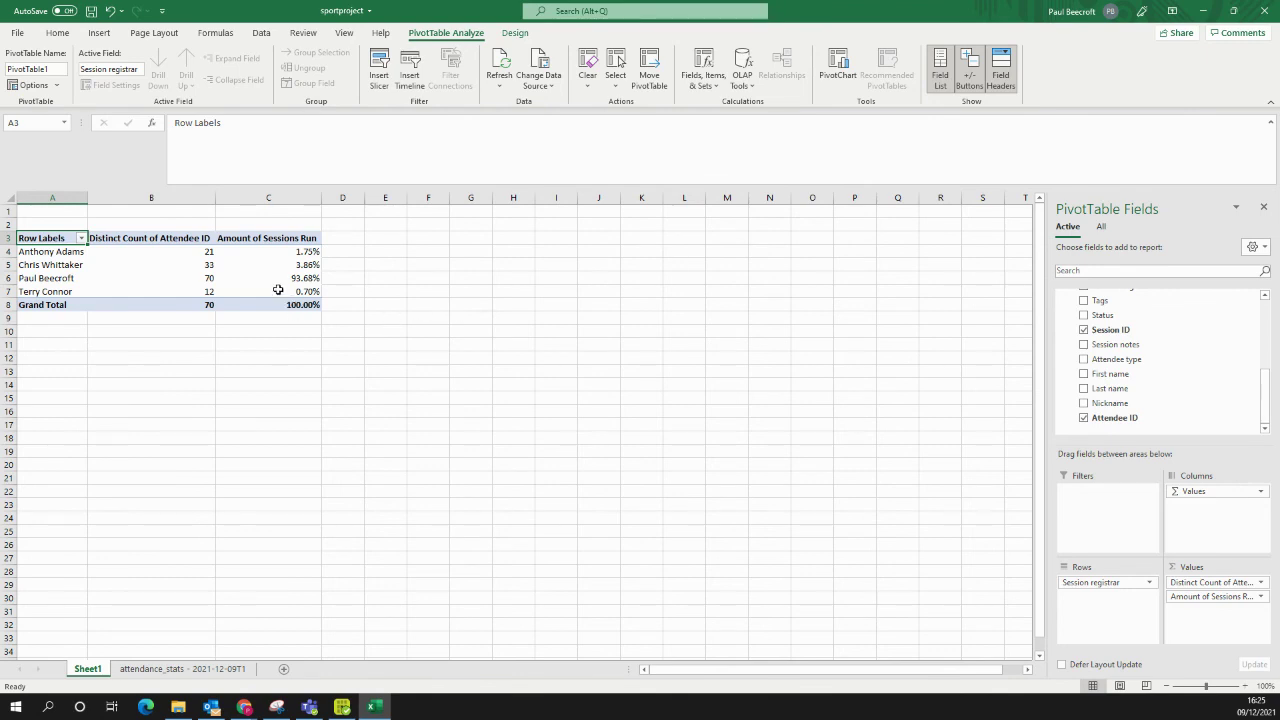
mouse_move(277, 289)
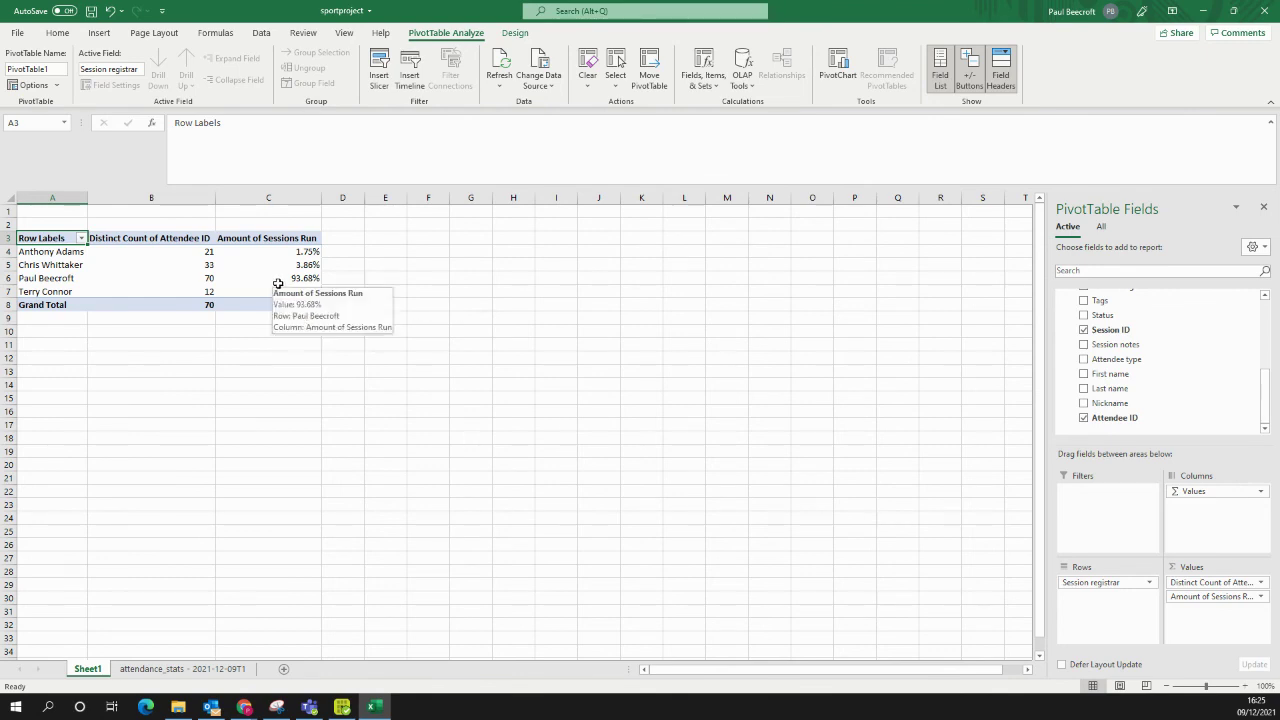